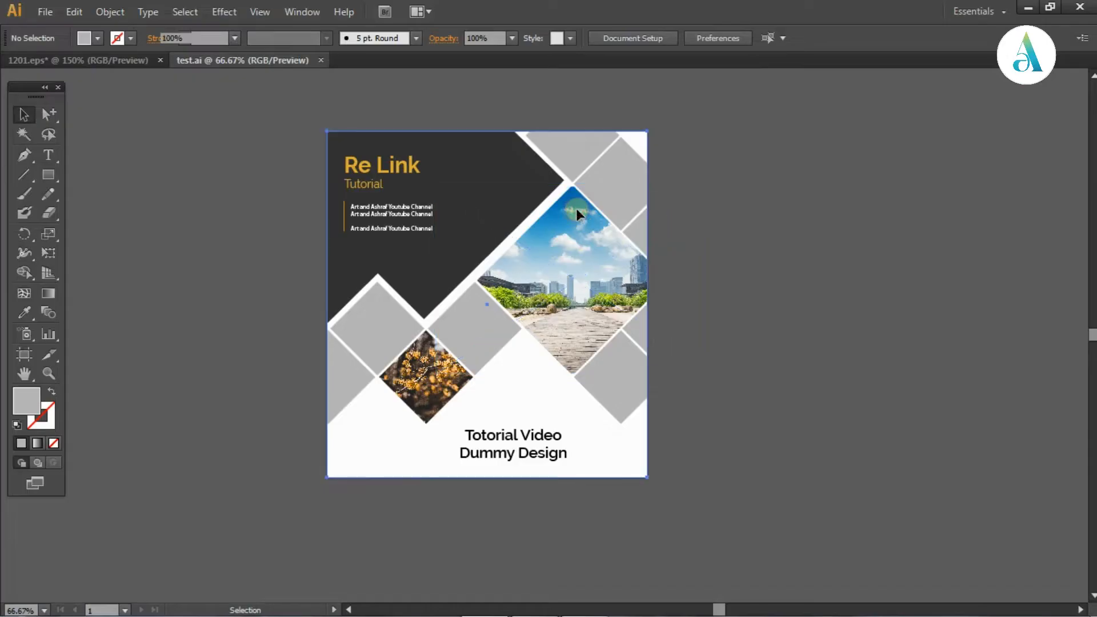
Release the cover design's outer clipping mask and ungroup the released artwork
right_click(577, 209)
click(674, 307)
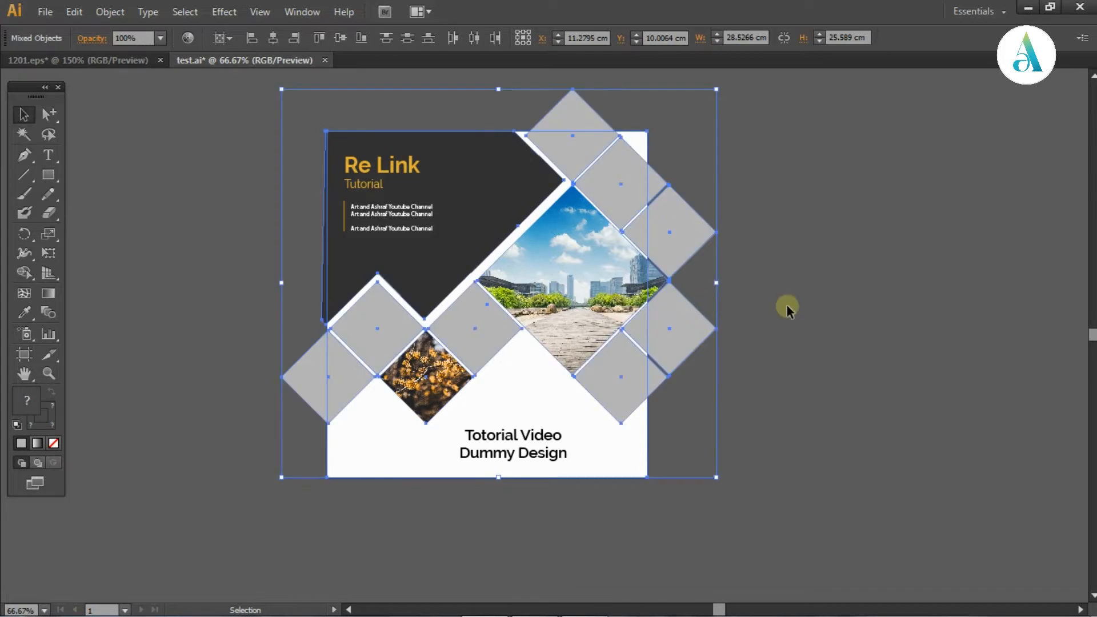
click(814, 356)
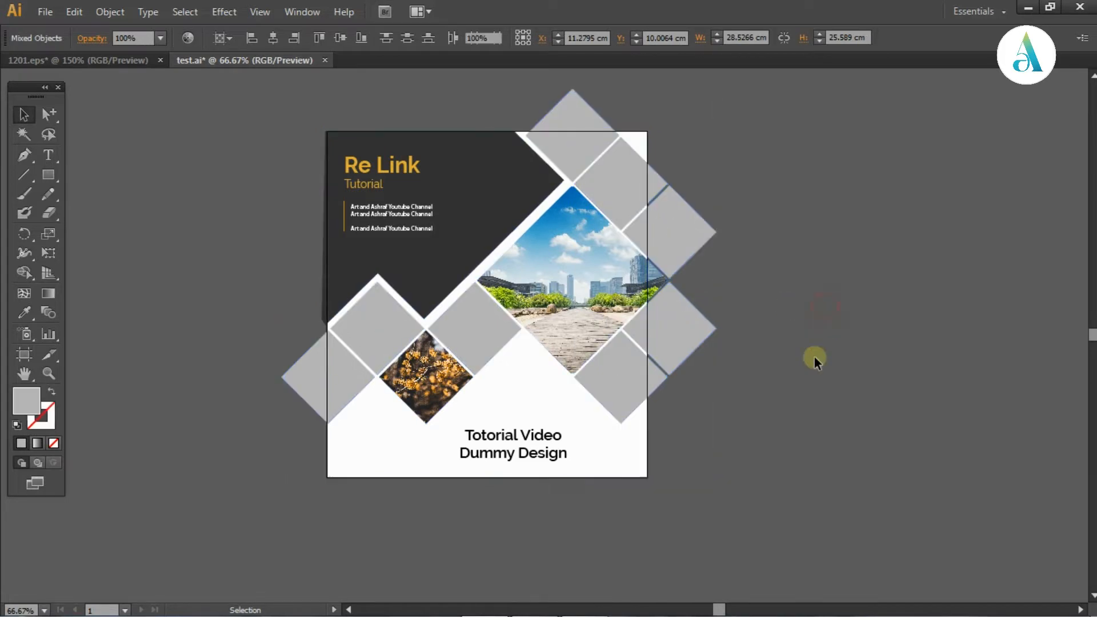
click(621, 281)
right_click(621, 281)
click(680, 376)
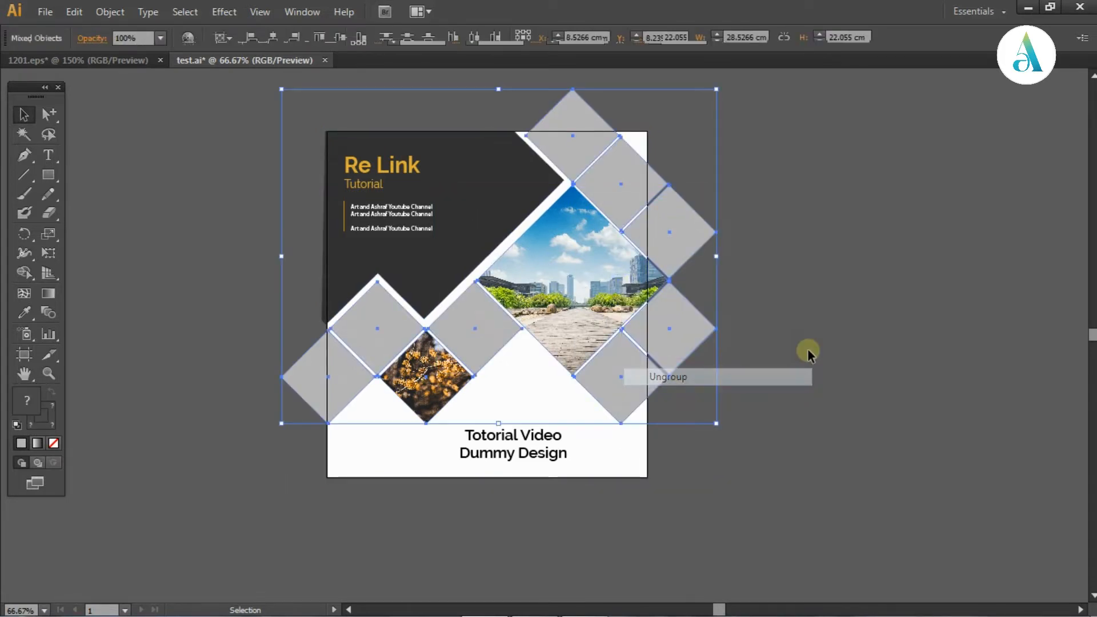
click(808, 349)
Release the clipping mask around the large city photo
click(631, 280)
right_click(632, 280)
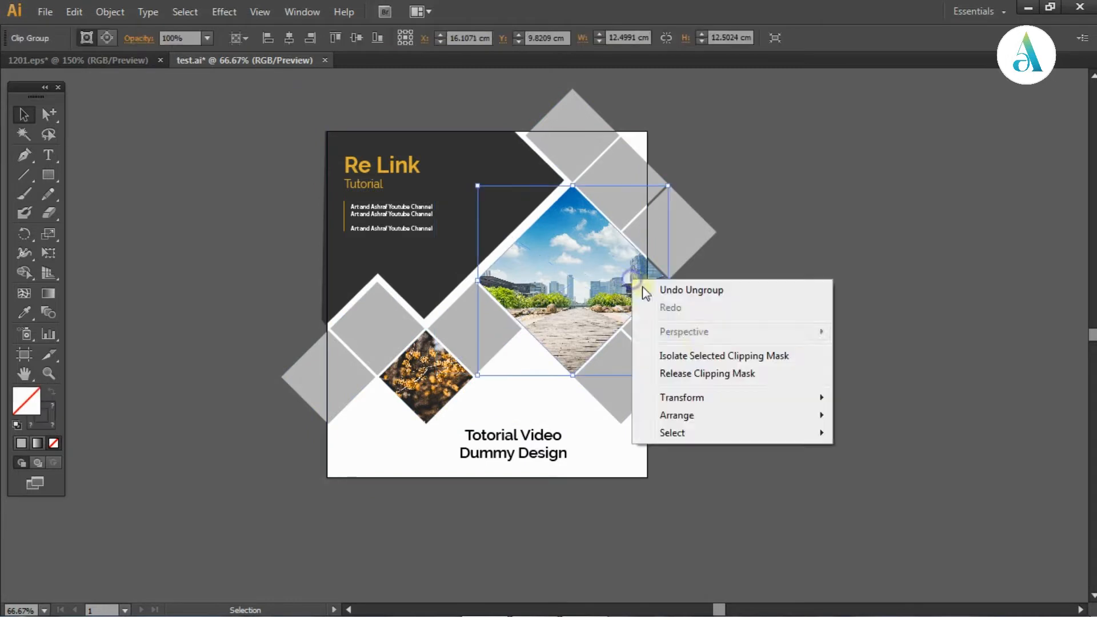
click(710, 374)
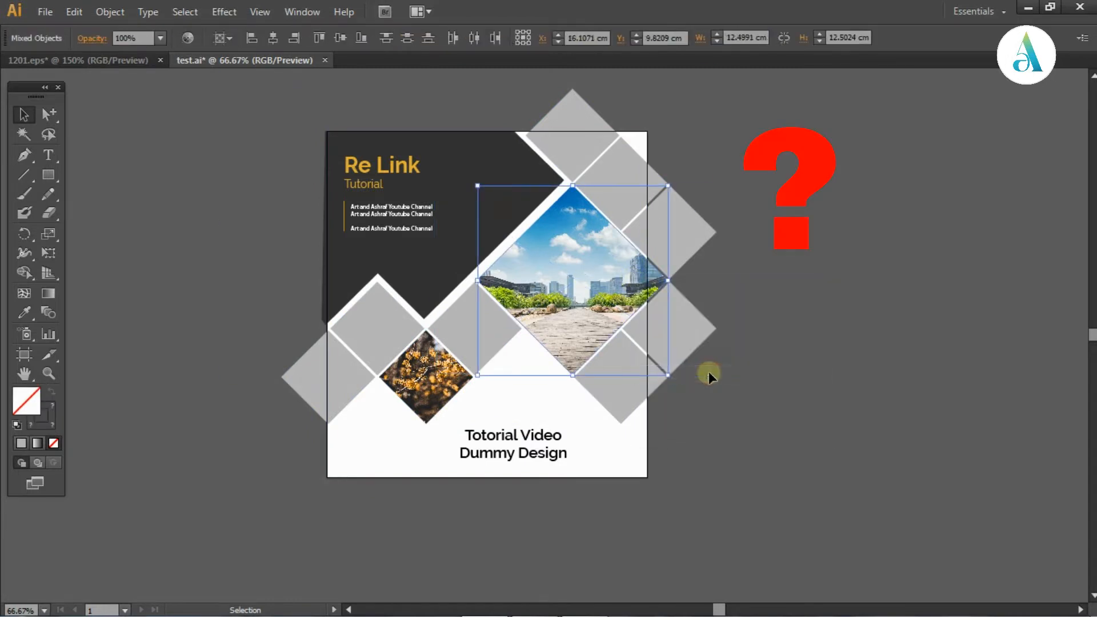
click(803, 350)
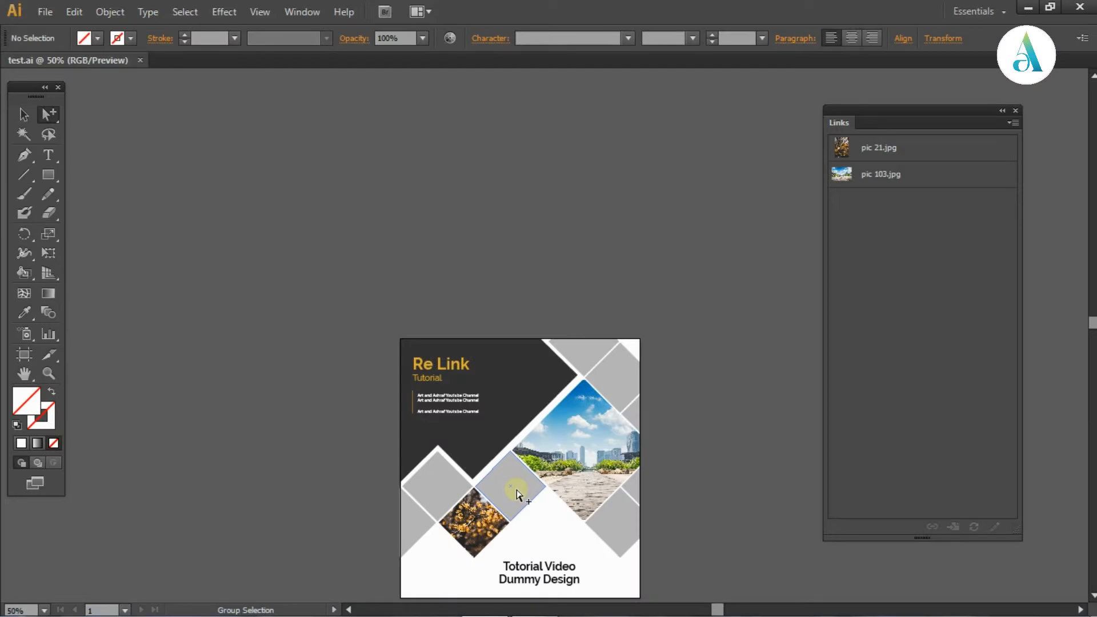
Show the Links panel so the design's linked images are listed beside the artboard
drag(661, 426, 659, 261)
scroll(659, 259, up, 1)
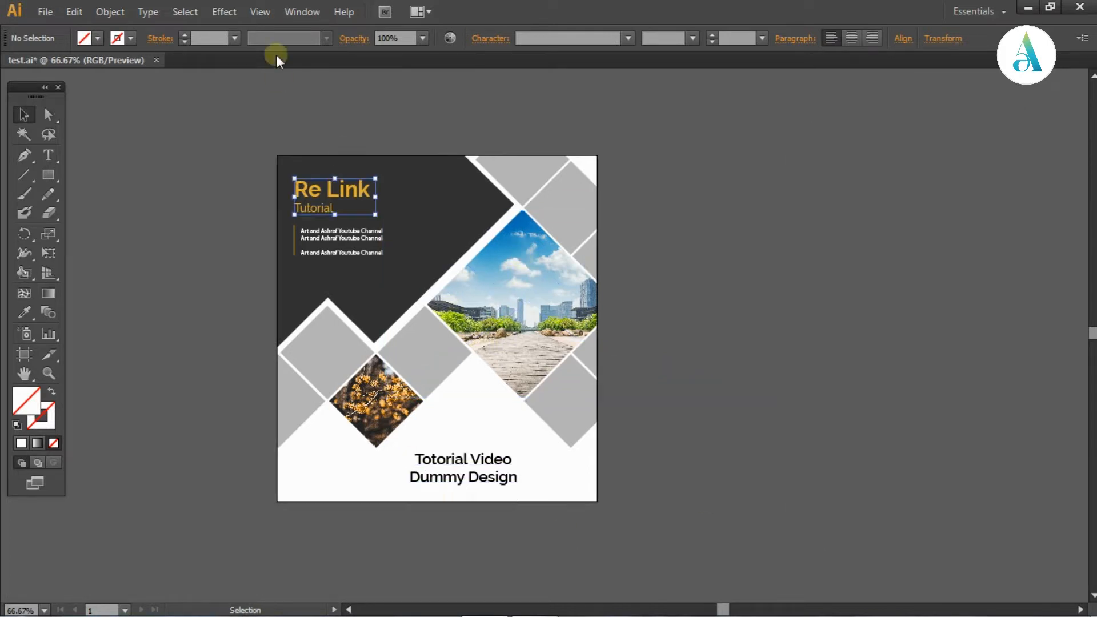
click(301, 11)
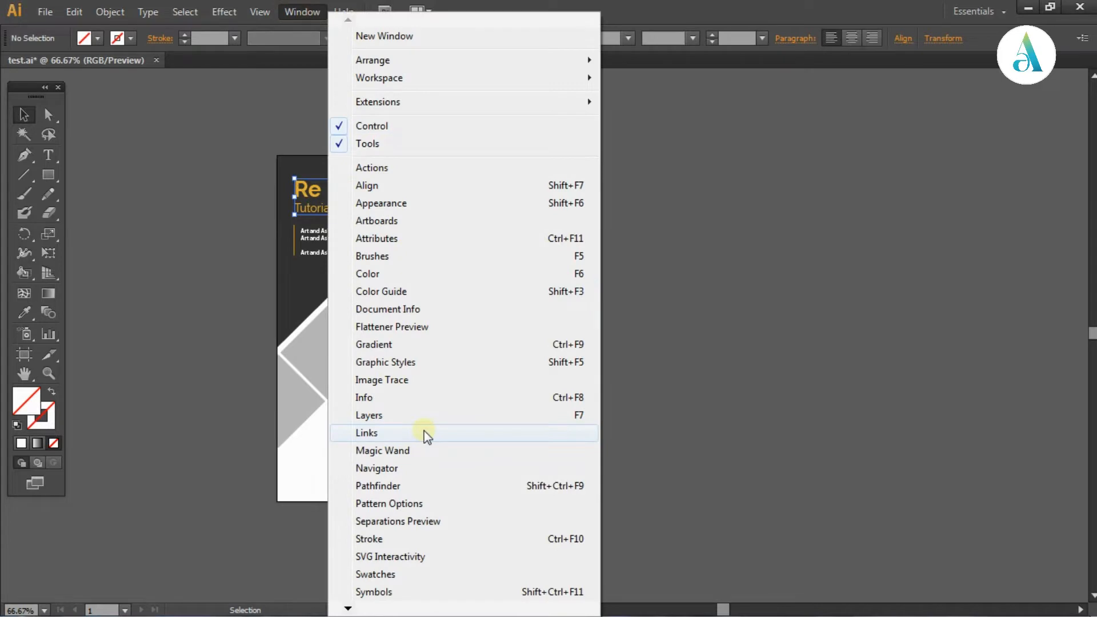
click(425, 433)
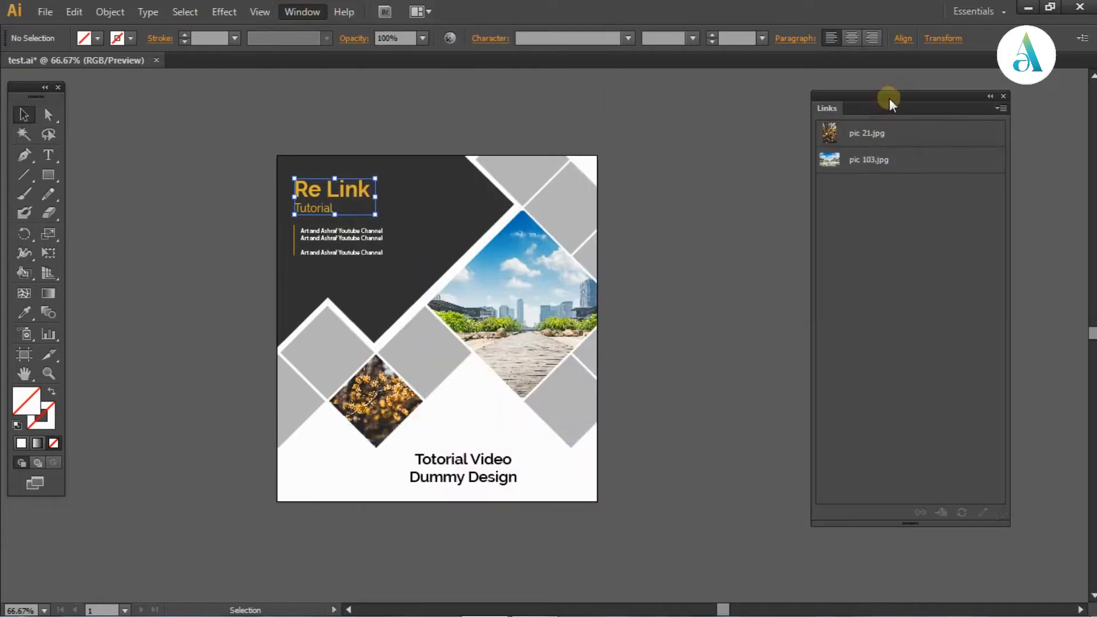
click(902, 152)
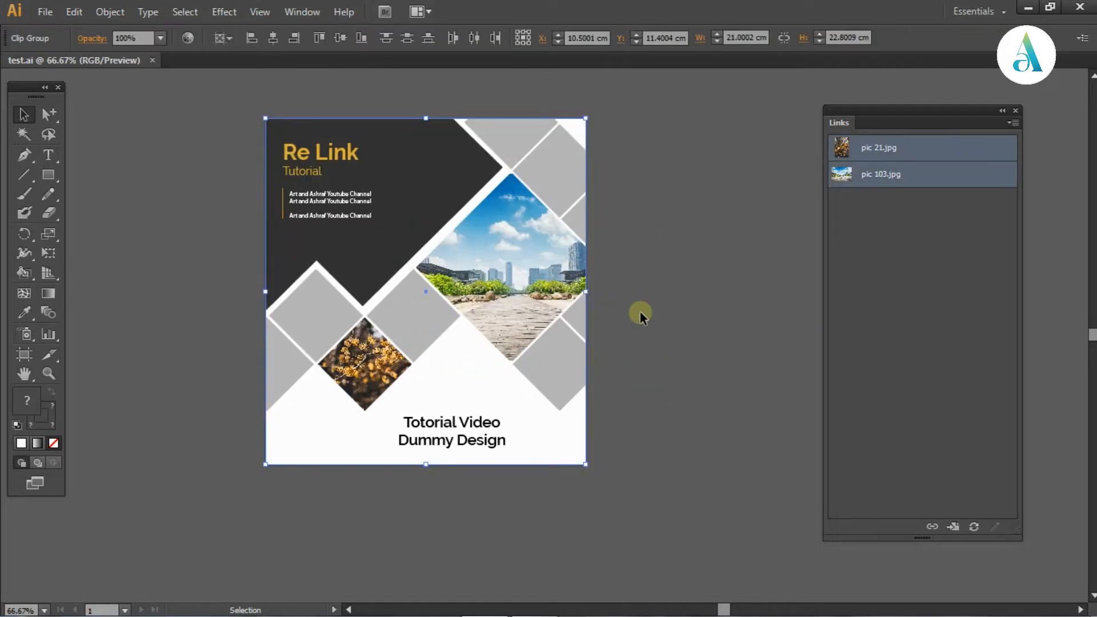
Release the outer clipping mask of the cover again and ungroup its contents to reach the individual pictures
key(space)
drag(650, 322, 647, 319)
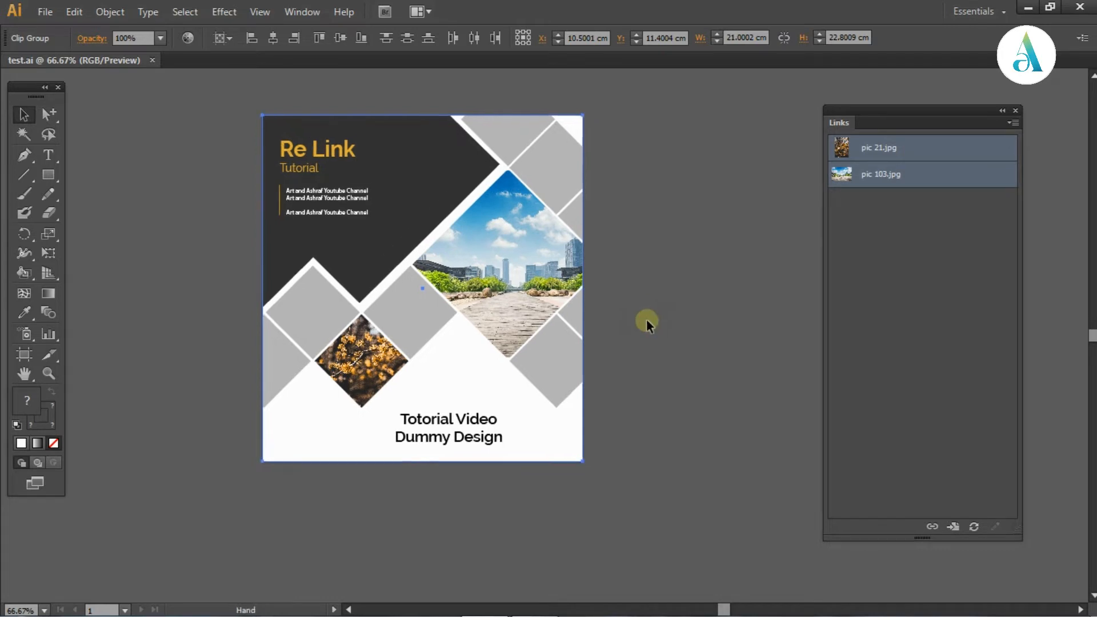
click(648, 330)
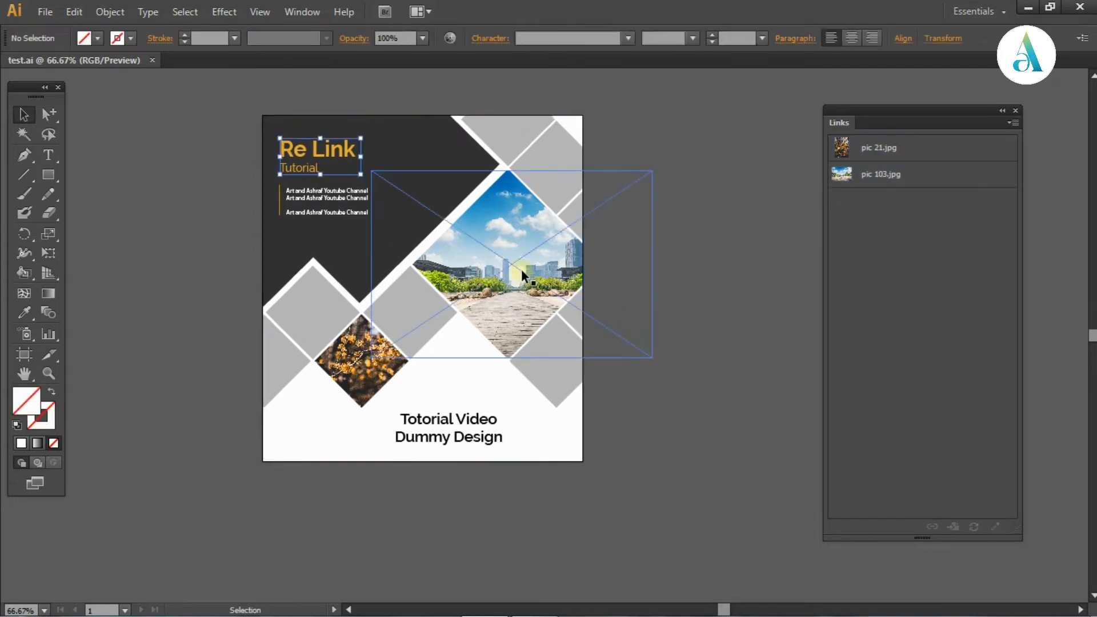
right_click(527, 270)
key(Escape)
right_click(452, 280)
click(526, 373)
right_click(532, 258)
click(587, 361)
click(665, 303)
right_click(556, 266)
click(610, 361)
click(705, 345)
Release the diamond-shaped clipping mask that crops the city photo
right_click(503, 231)
click(577, 325)
click(721, 322)
drag(728, 287, 729, 351)
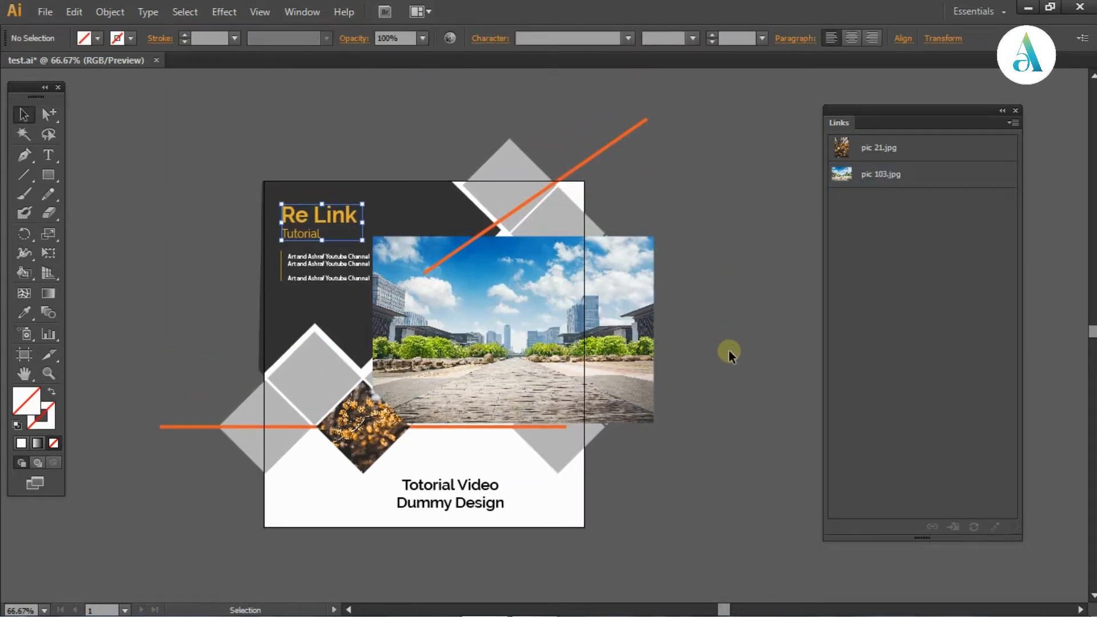
drag(729, 351, 742, 325)
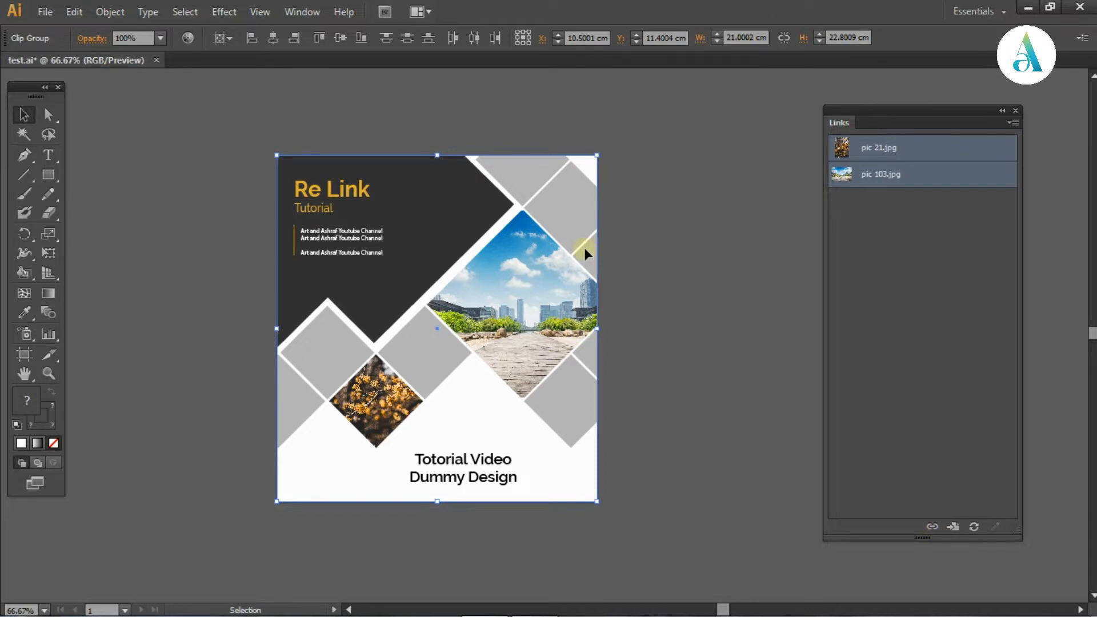
Activate the Group Selection tool and select the city photo inside its clipping mask
drag(662, 301, 646, 256)
click(112, 171)
click(49, 114)
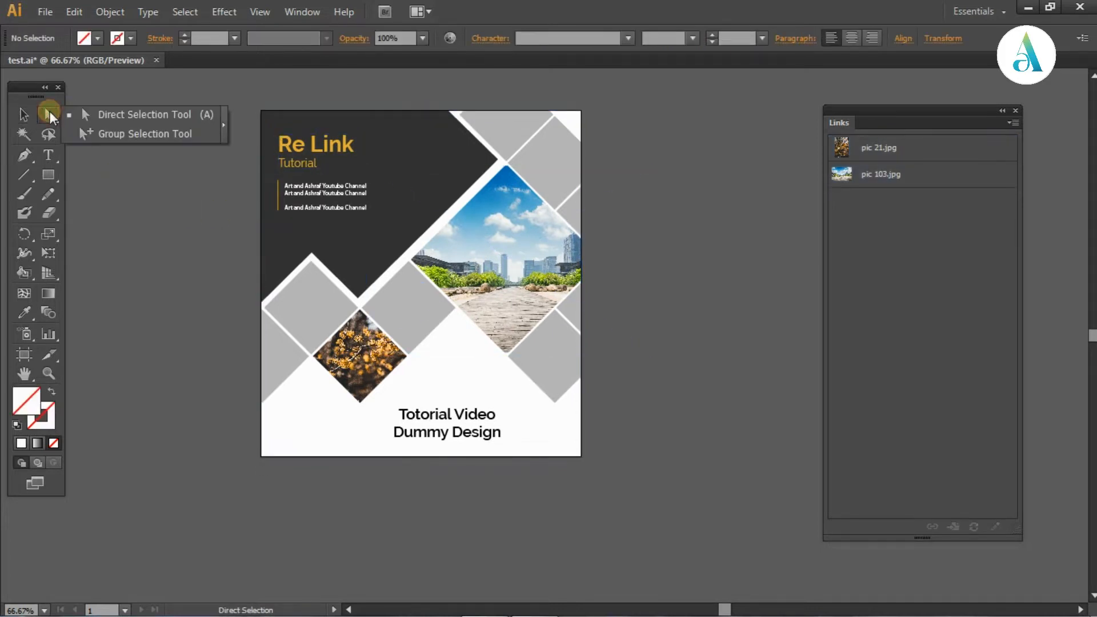
click(122, 204)
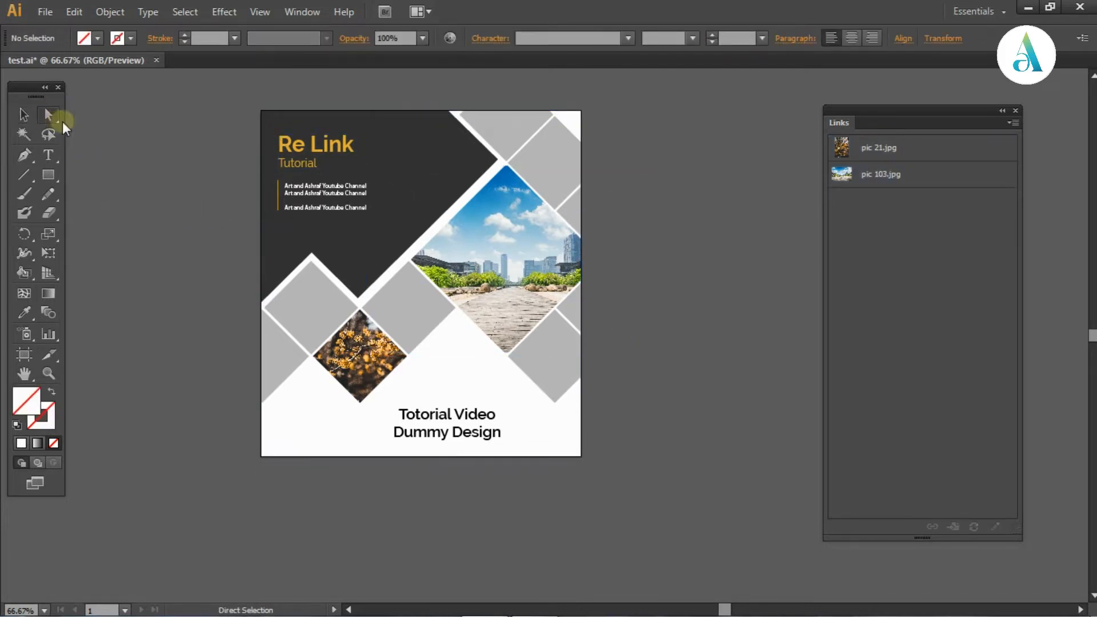
drag(53, 116, 78, 134)
click(502, 268)
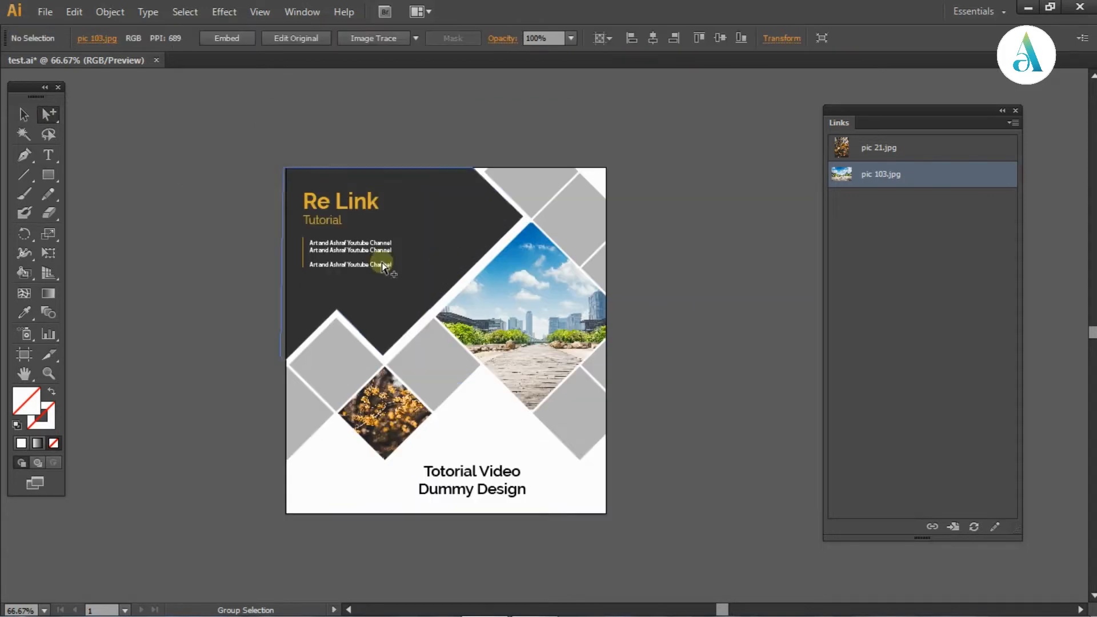
Relink the selected city photo, pic 103.jpg, to the cloudy-sky image pic 109 from the help folder
click(554, 345)
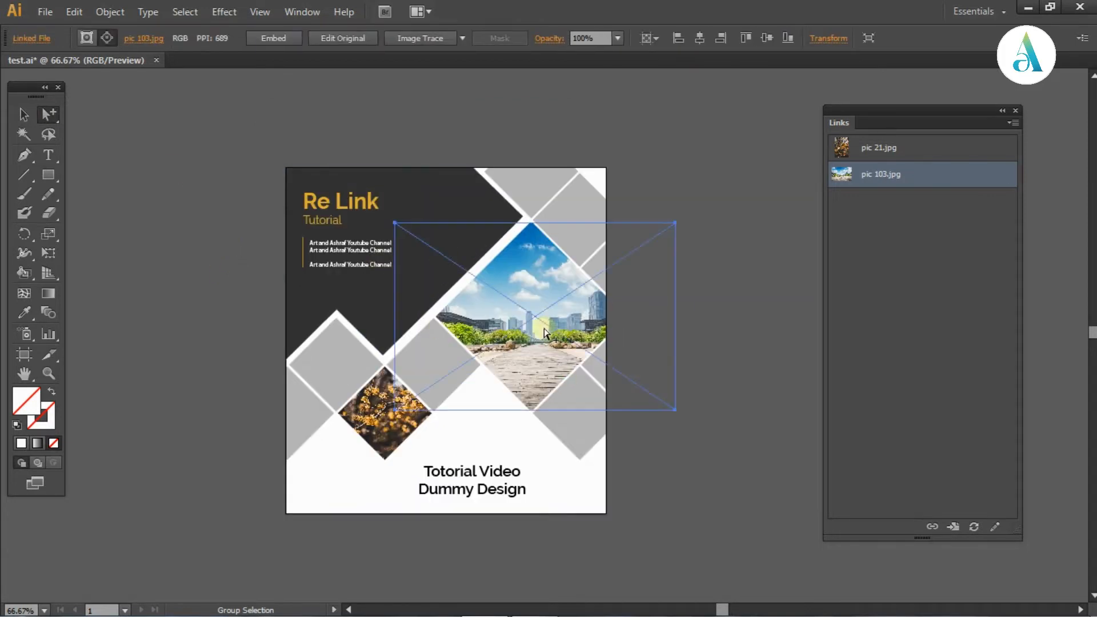
click(931, 526)
drag(390, 15, 493, 22)
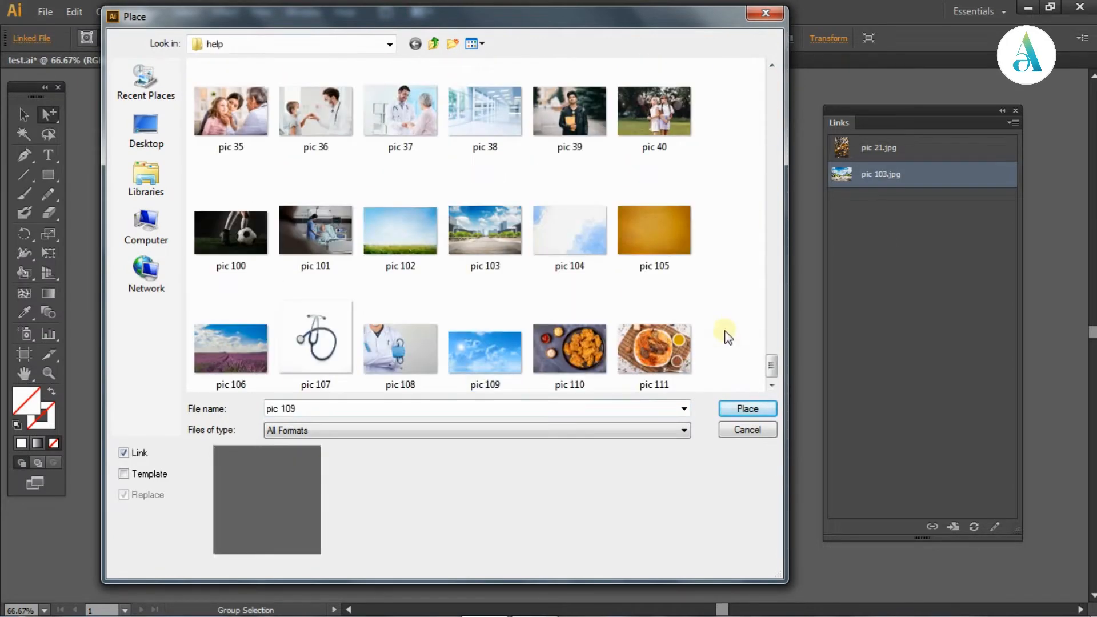
click(509, 338)
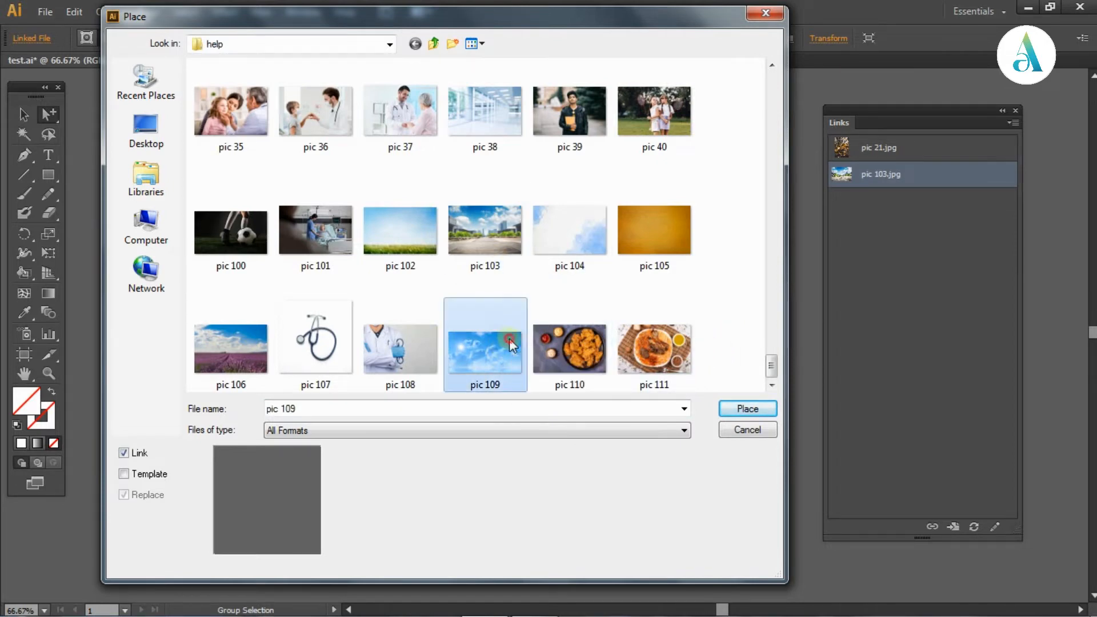
click(743, 407)
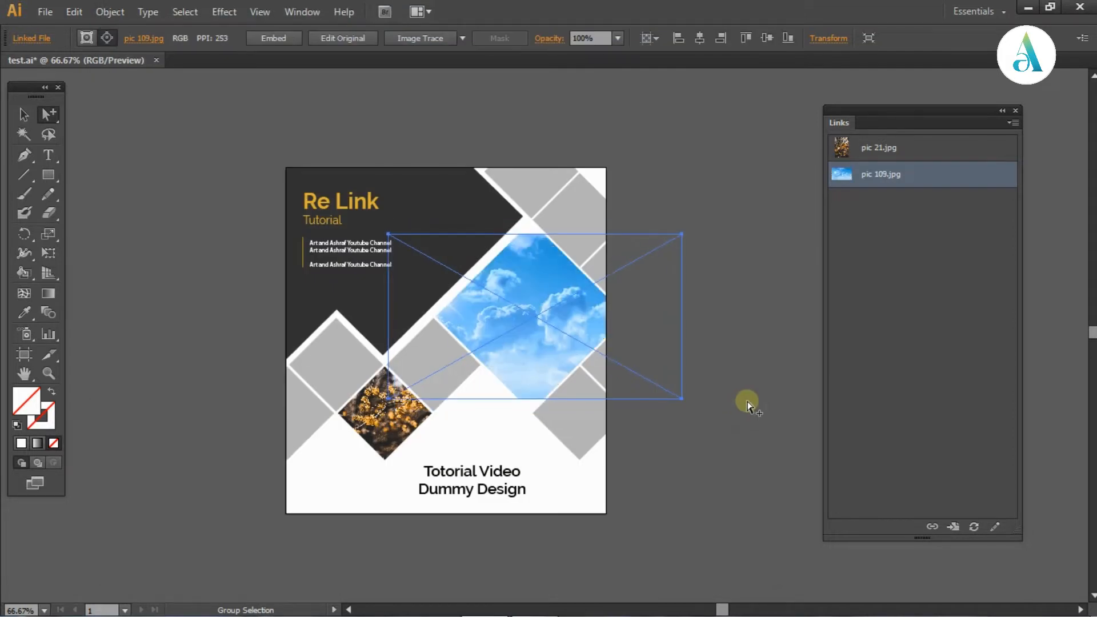
click(748, 403)
Select the orange flower photo in the small diamond and relink it to the lavender field image pic 106
drag(710, 454, 749, 349)
click(433, 303)
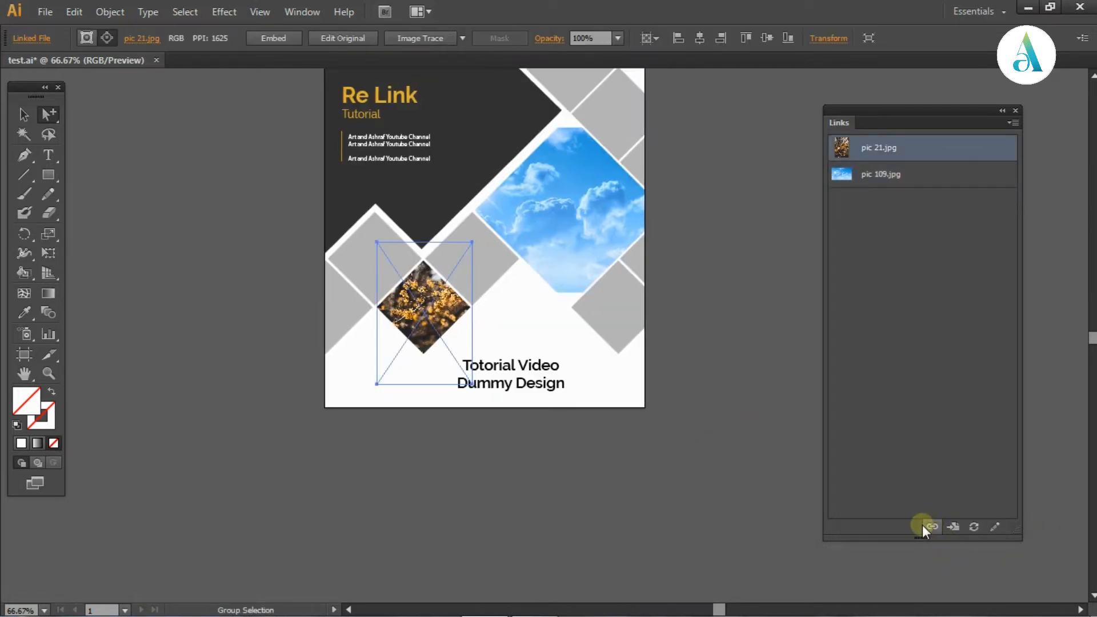
click(434, 324)
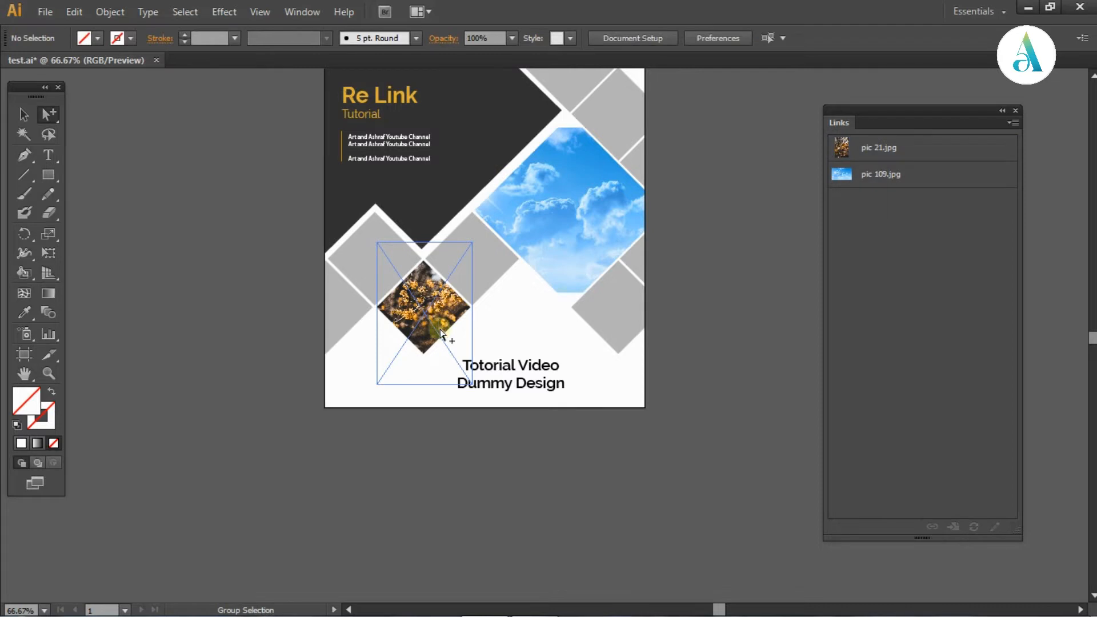
click(453, 464)
click(432, 324)
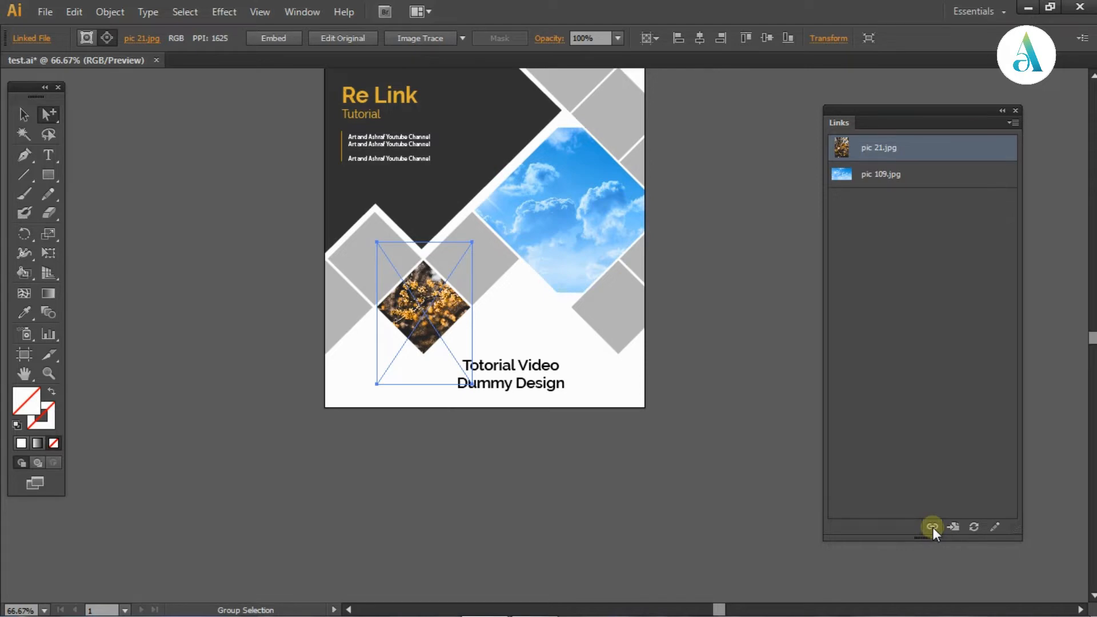
click(933, 527)
drag(771, 84, 751, 392)
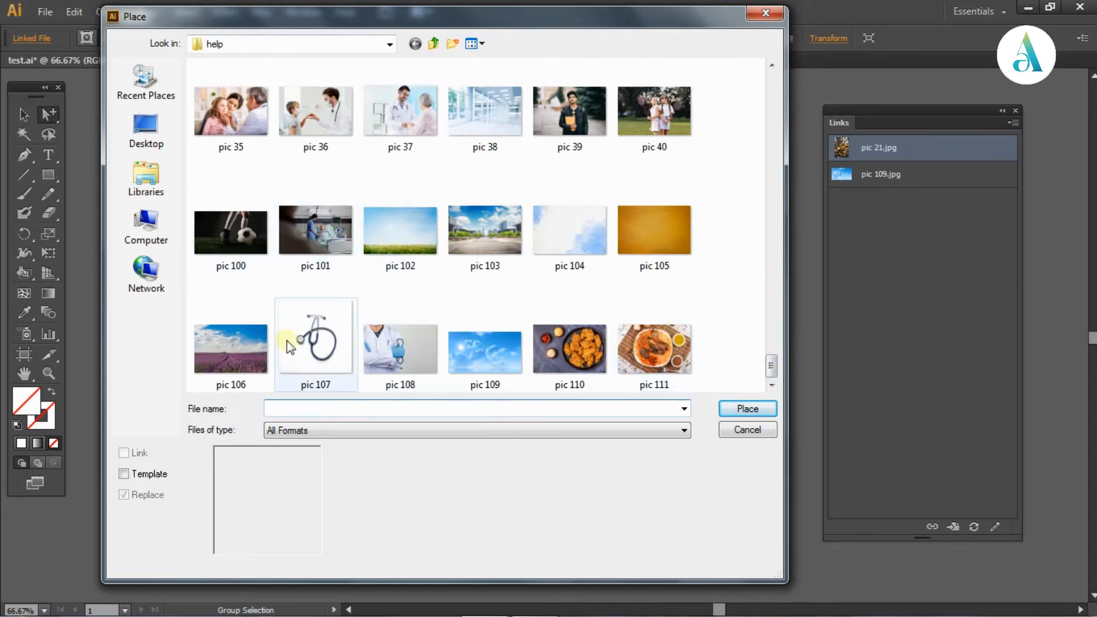
click(246, 337)
click(747, 408)
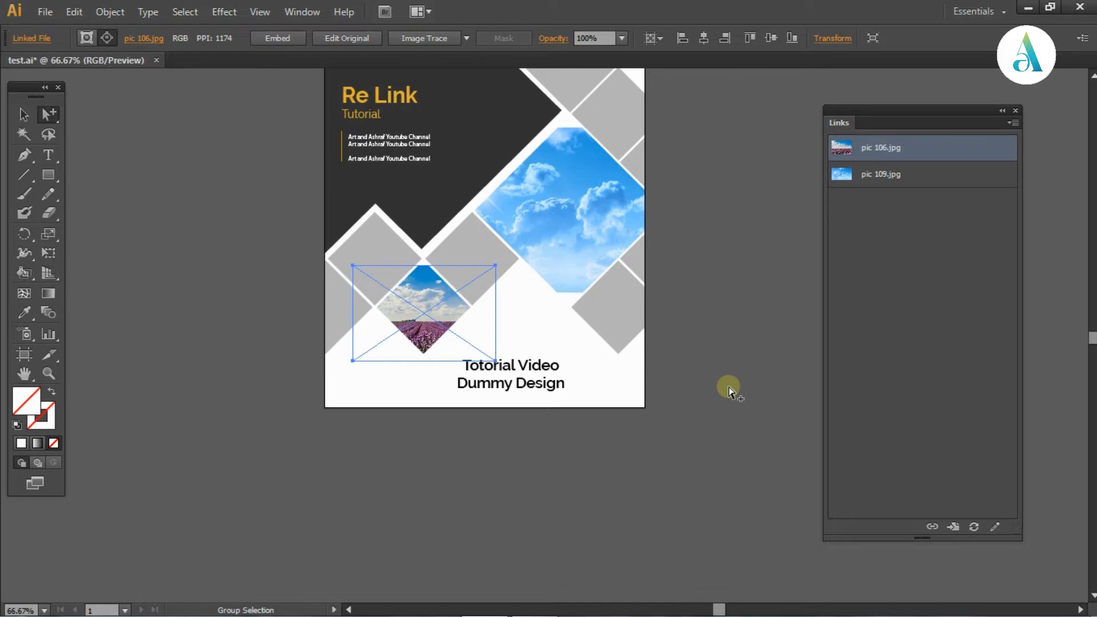
scroll(714, 382, up, 3)
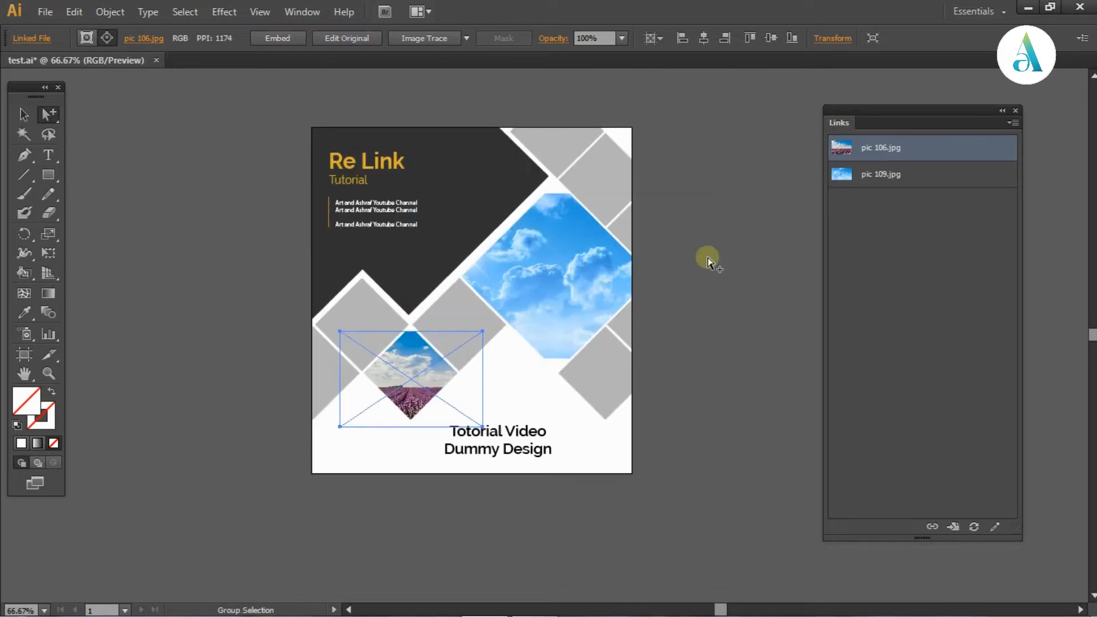
click(759, 275)
Shift the sky picture slightly upward inside its diamond mask
key(ctrl+1)
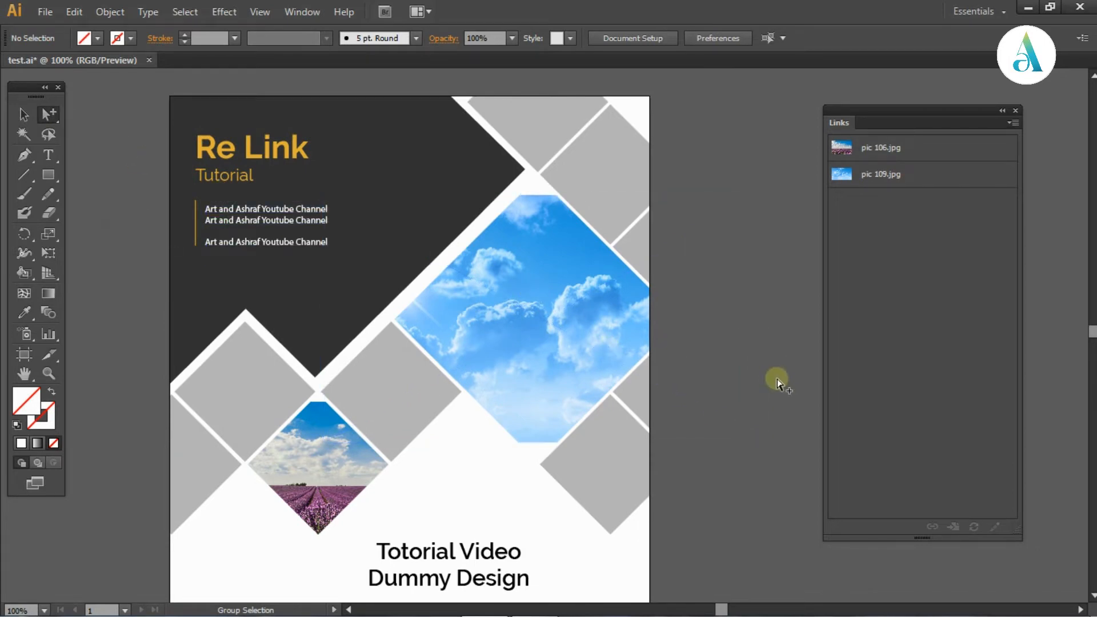
click(578, 304)
drag(568, 266, 545, 295)
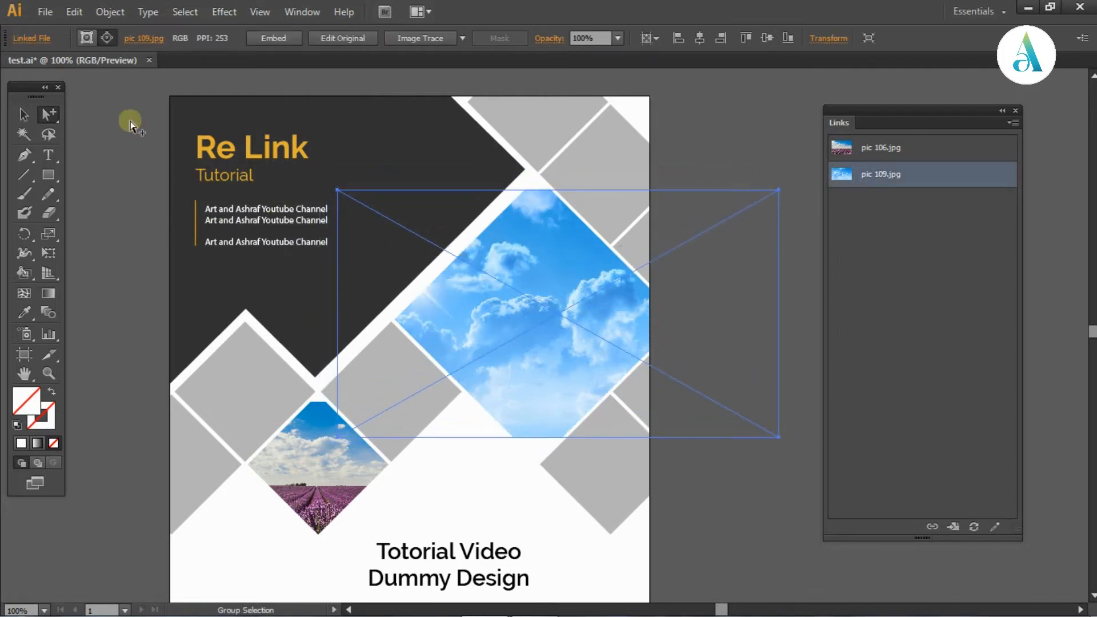
click(740, 550)
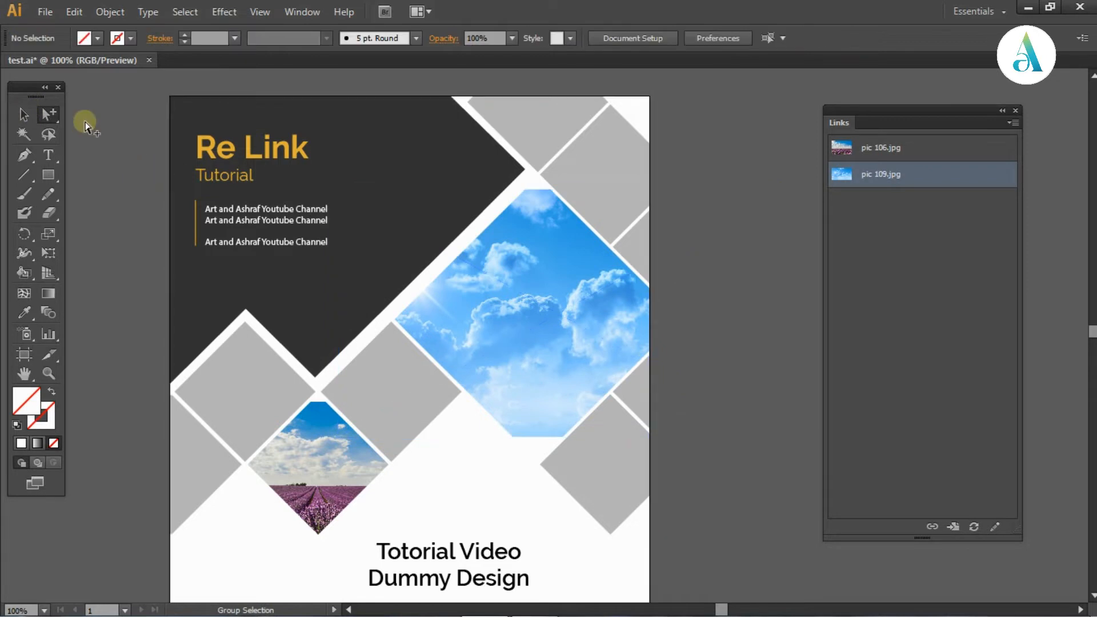
Enlarge the sky picture proportionally from its lower-right corner until it covers the lower tip of its diamond mask
click(571, 322)
key(space)
drag(602, 365, 528, 265)
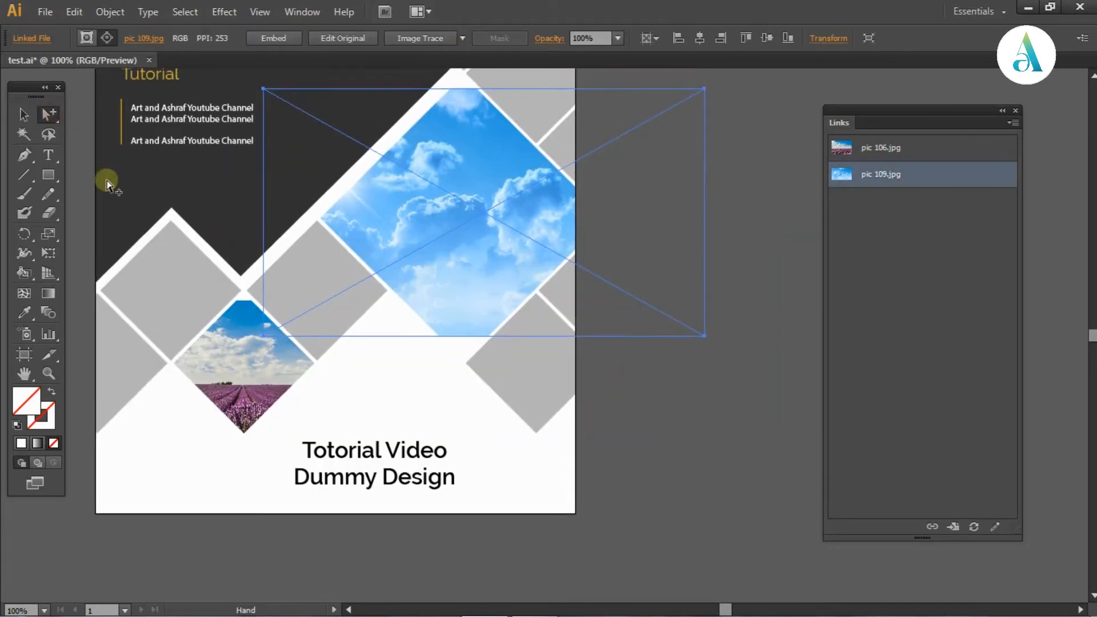
click(25, 114)
drag(704, 336, 745, 394)
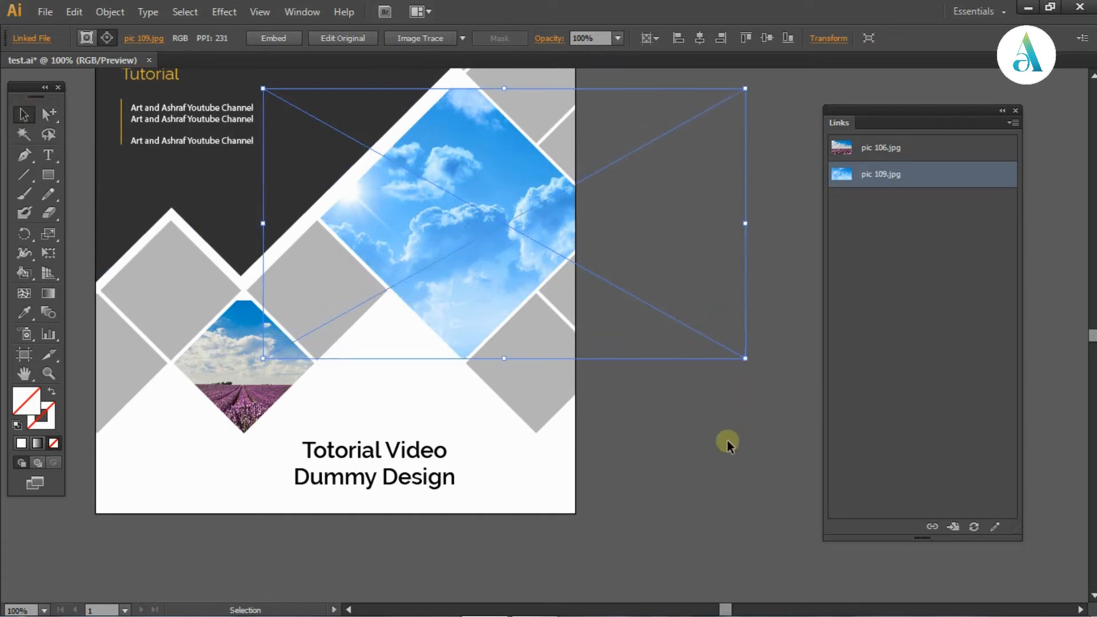
click(727, 440)
key(space)
drag(492, 256, 507, 261)
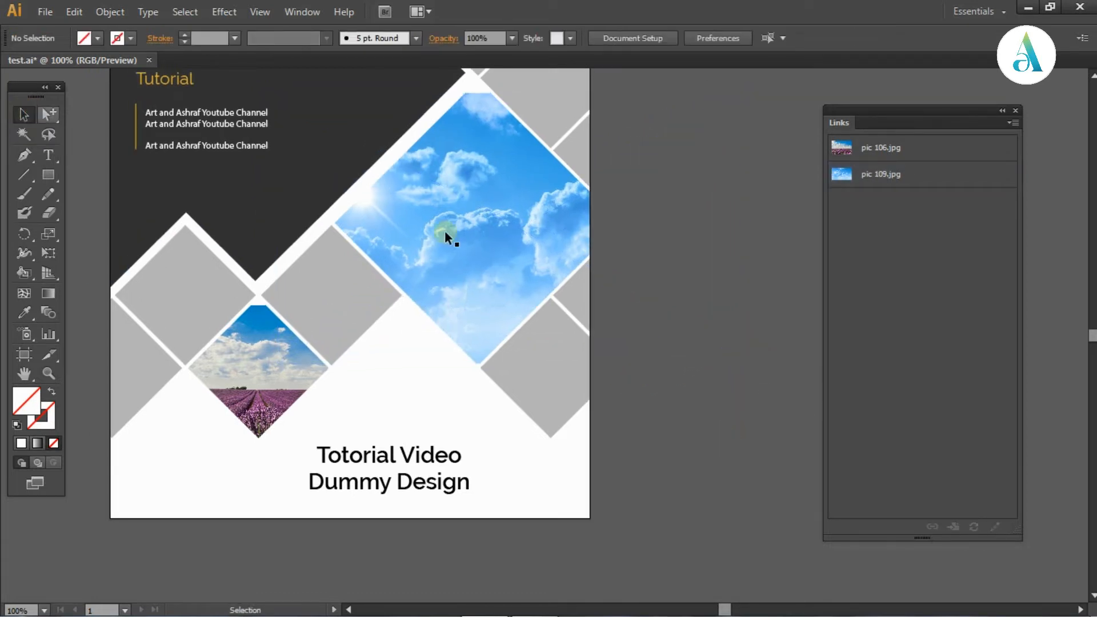
click(459, 227)
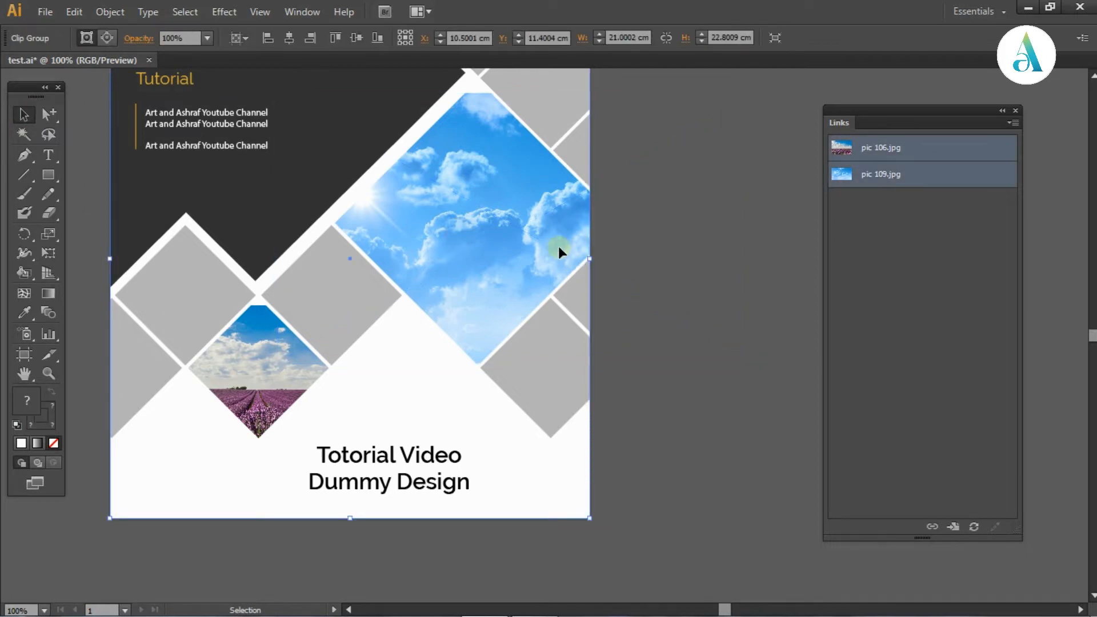
key(space)
drag(654, 276, 676, 289)
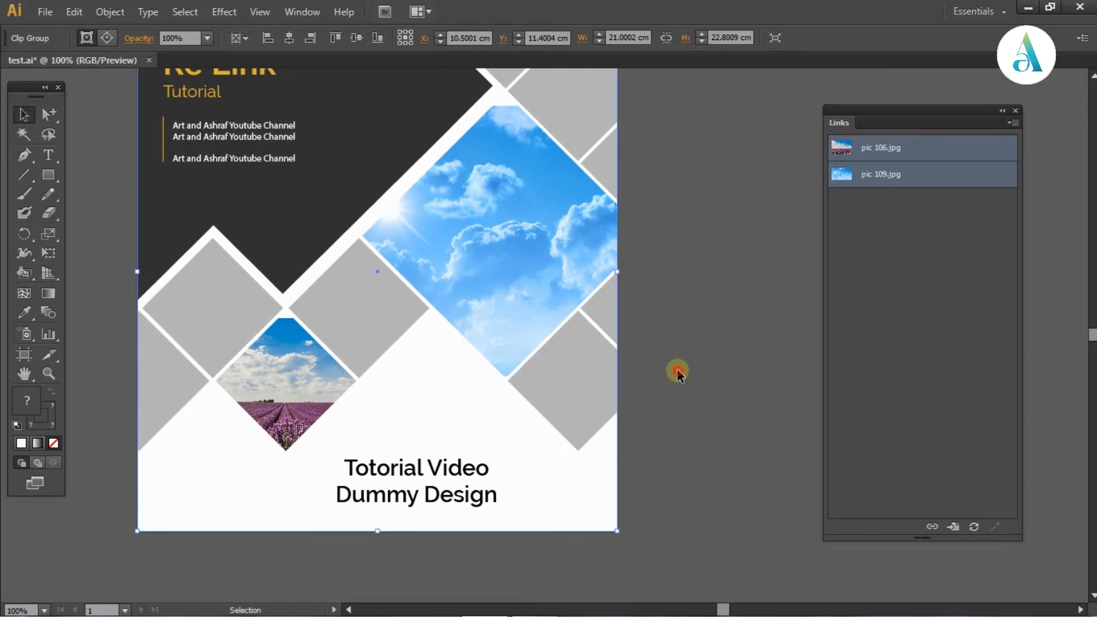
click(677, 372)
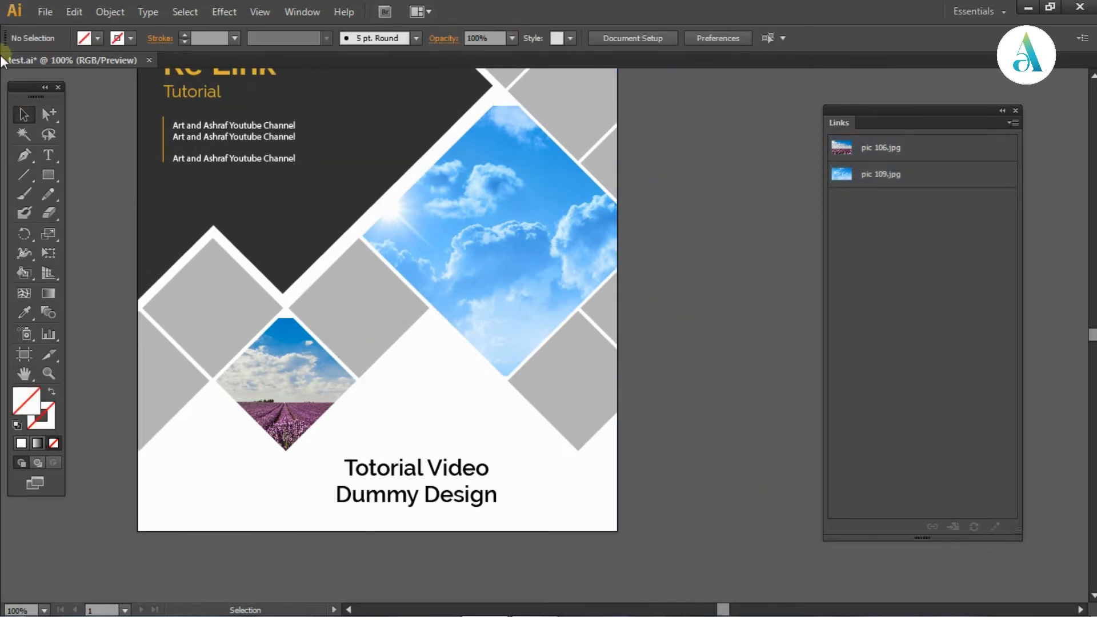
Select the sky picture inside its large diamond mask and enlarge it proportionally from its upper-left corner until it covers the diamond's upper tip
click(50, 113)
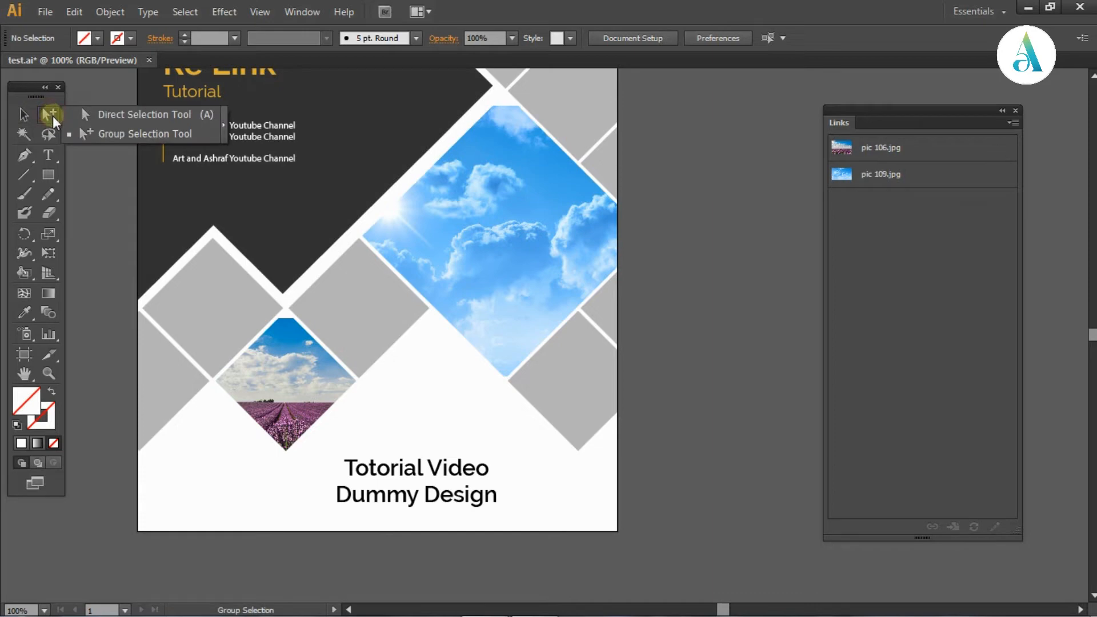
click(100, 130)
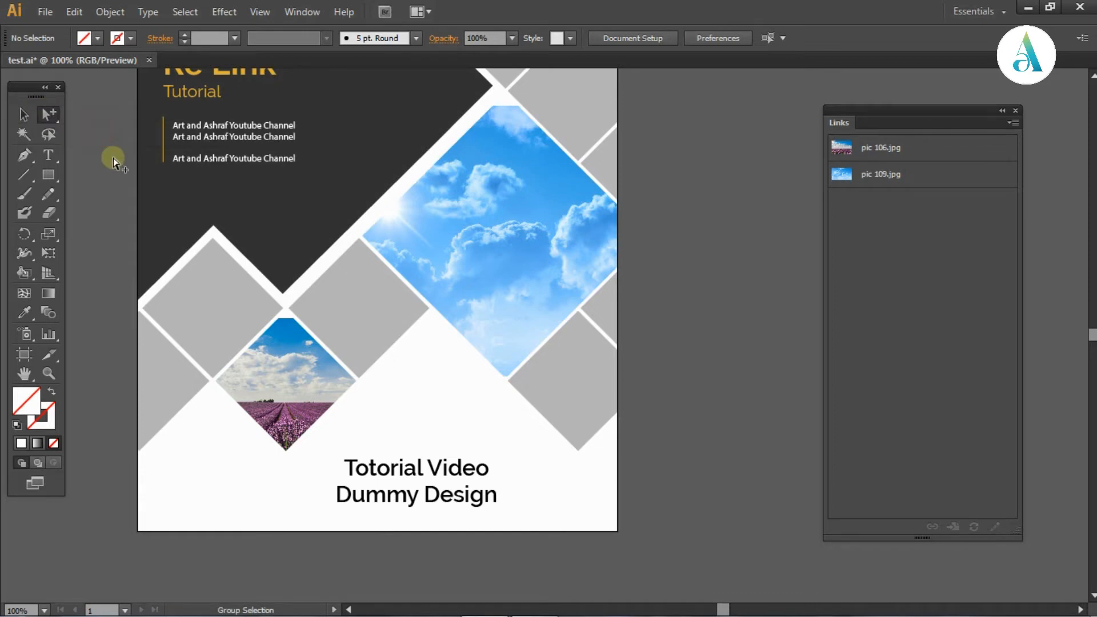
click(482, 277)
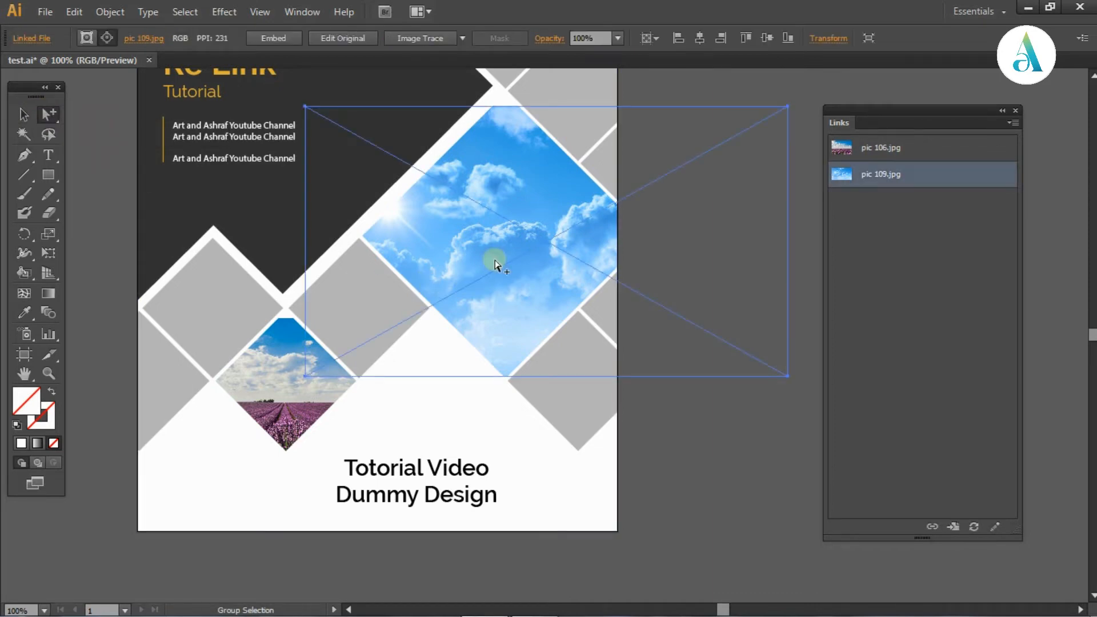
scroll(469, 265, up, 2)
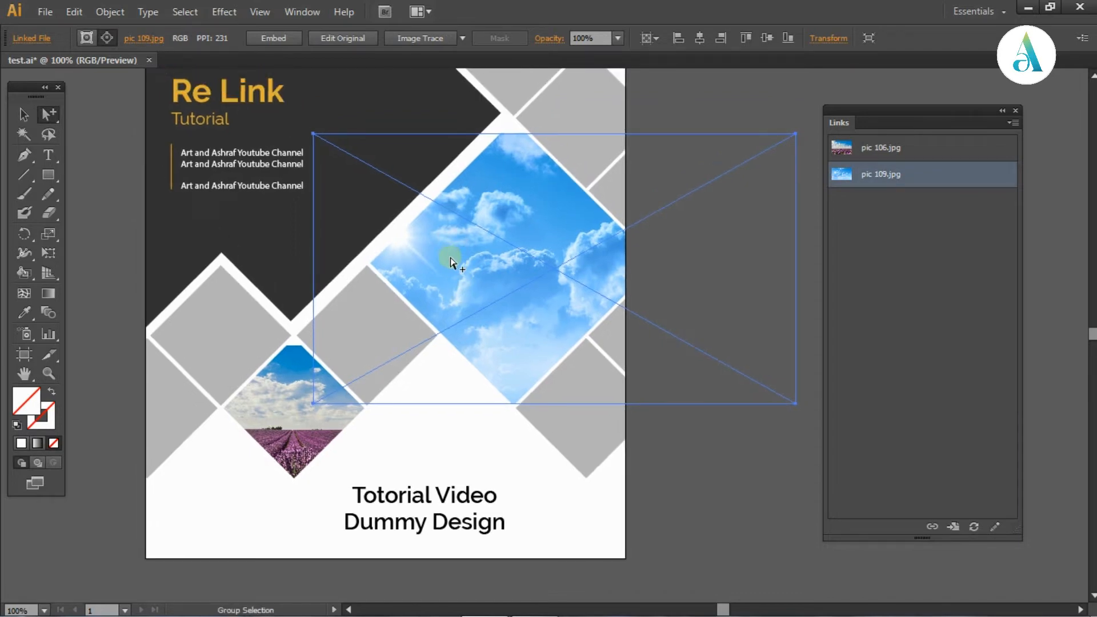
click(19, 114)
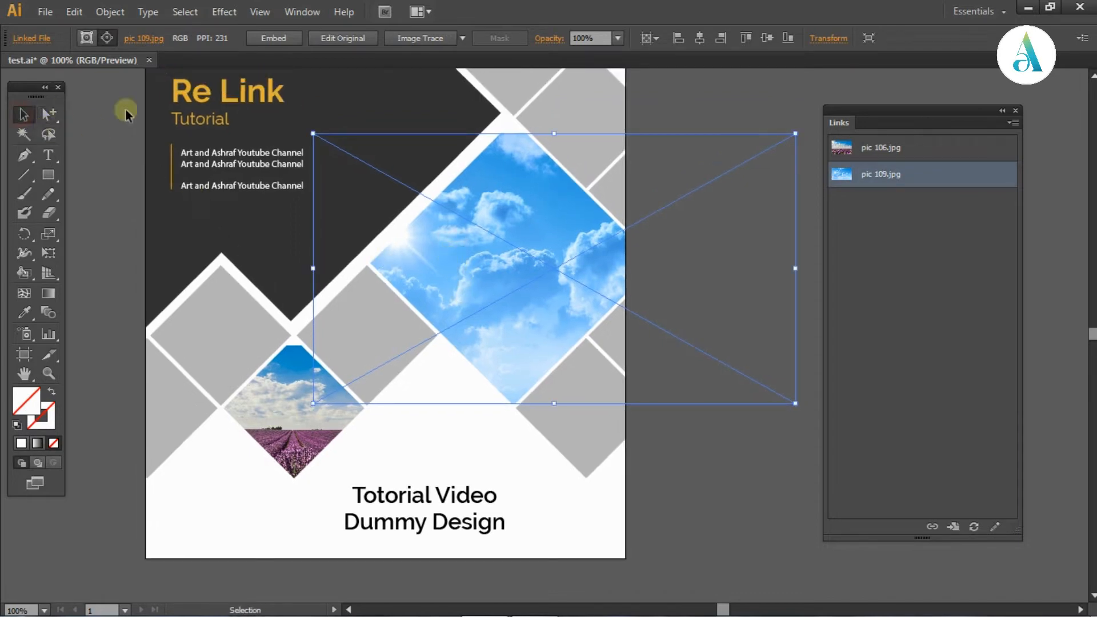
scroll(326, 166, up, 2)
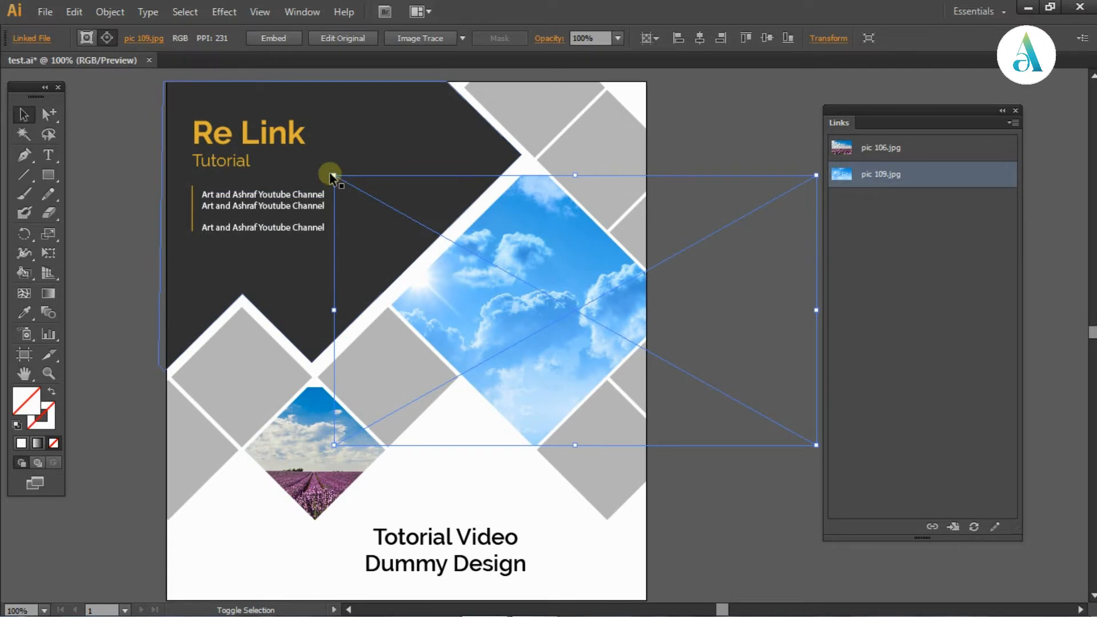
drag(331, 177, 296, 140)
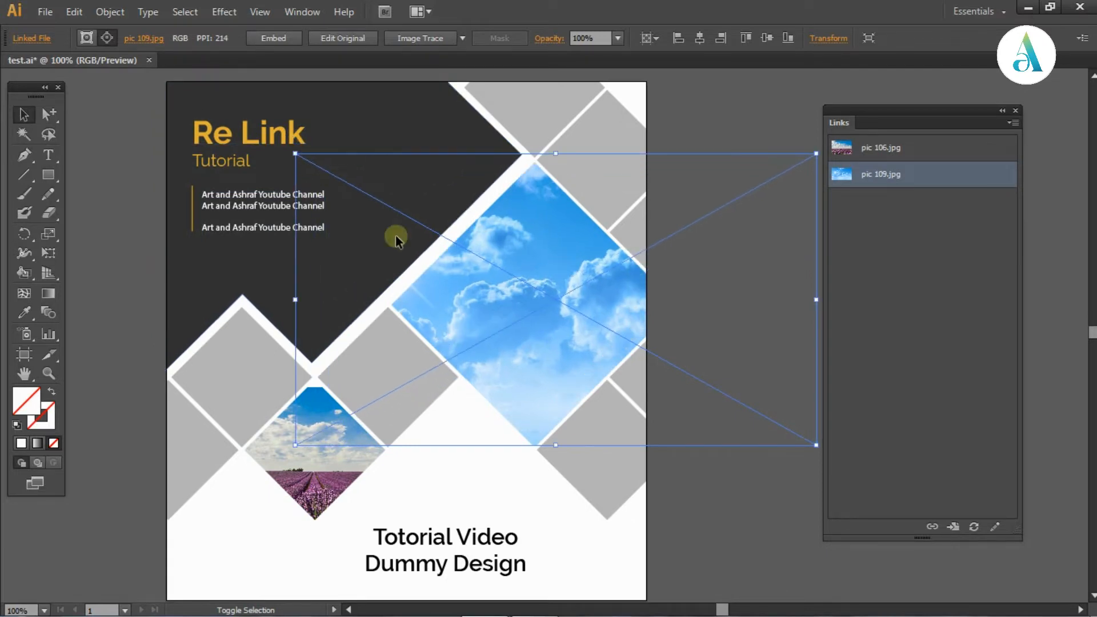
click(764, 487)
key(ctrl+minus)
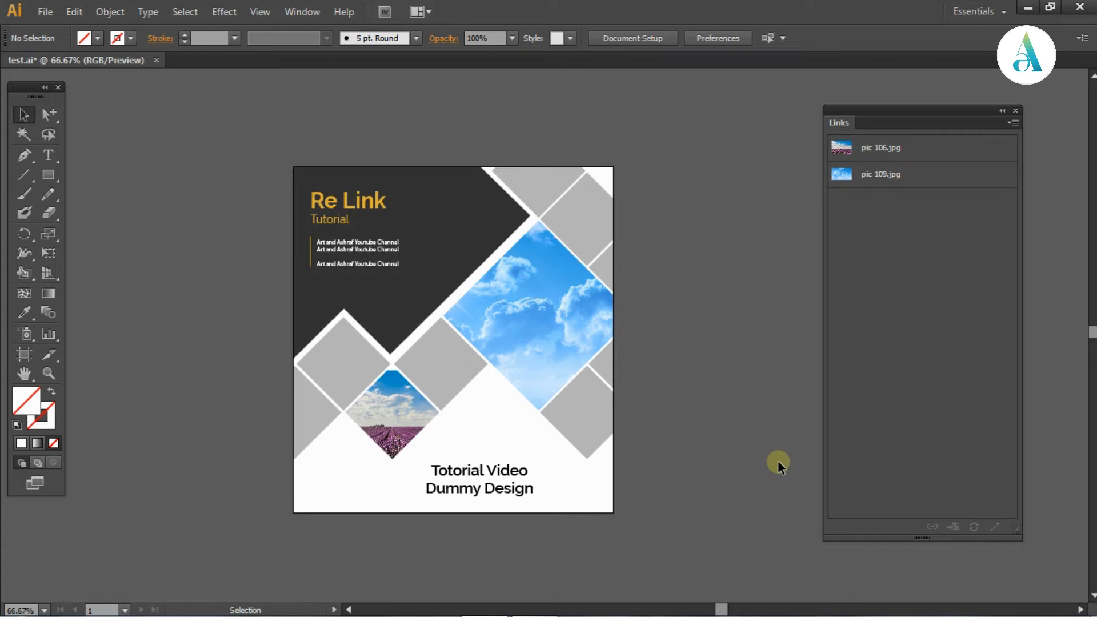
Place pic 102 from the help folder into the design with the Link option turned off
scroll(777, 461, down, 1)
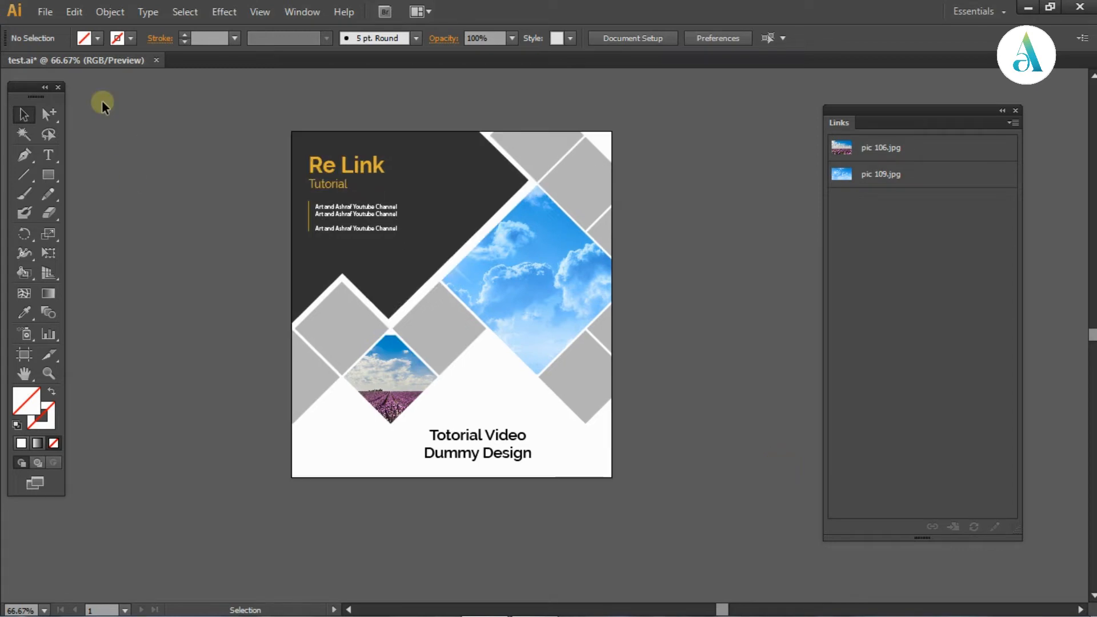
click(45, 11)
click(105, 273)
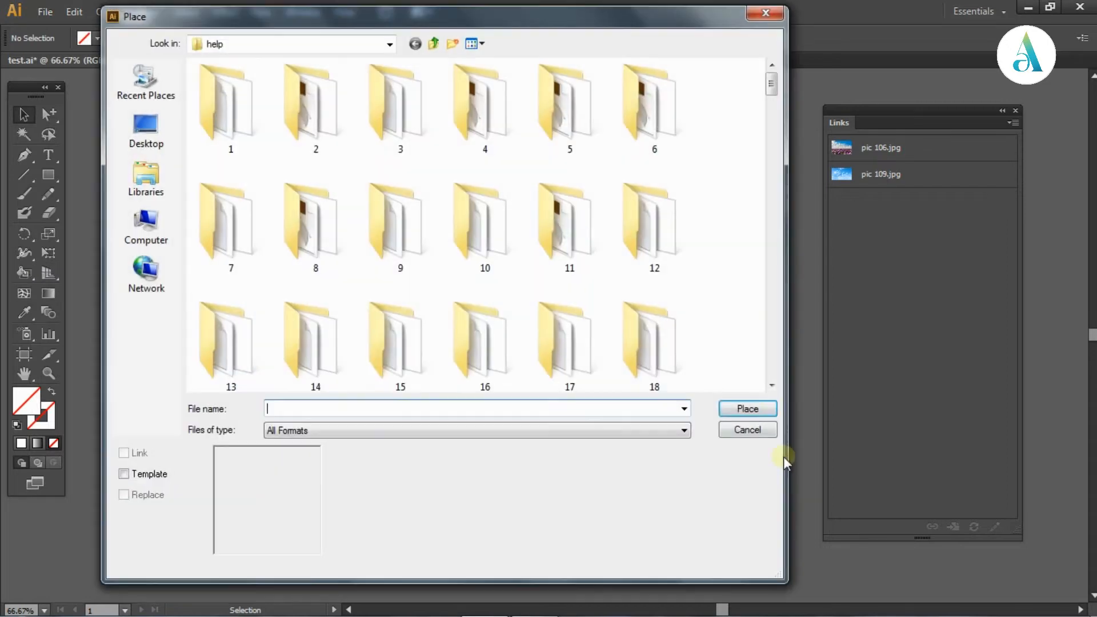
drag(771, 129, 757, 368)
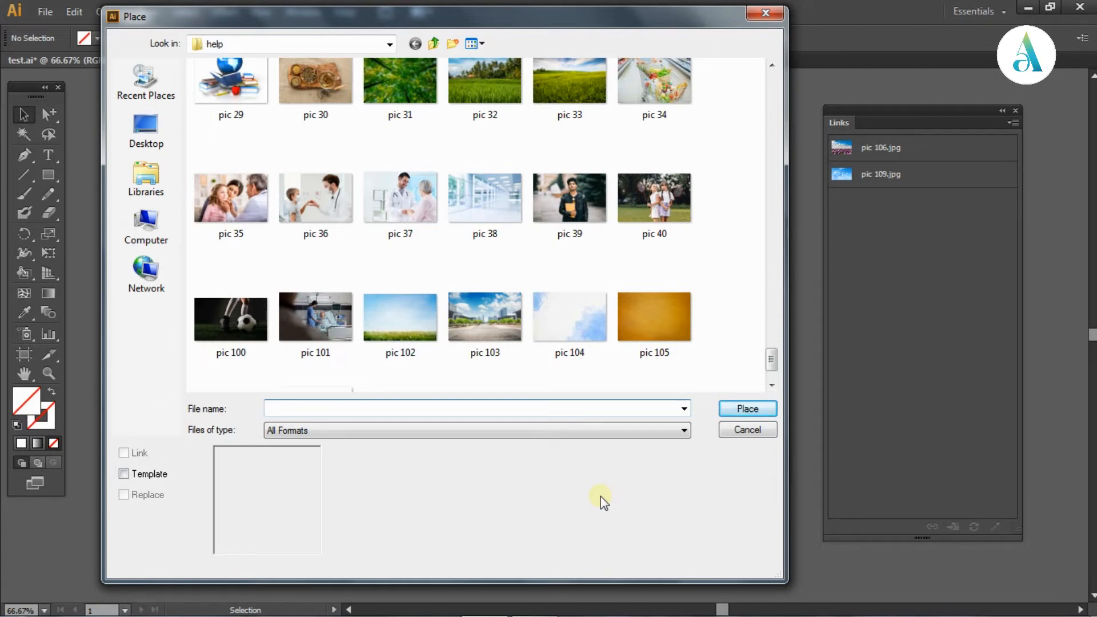
click(403, 330)
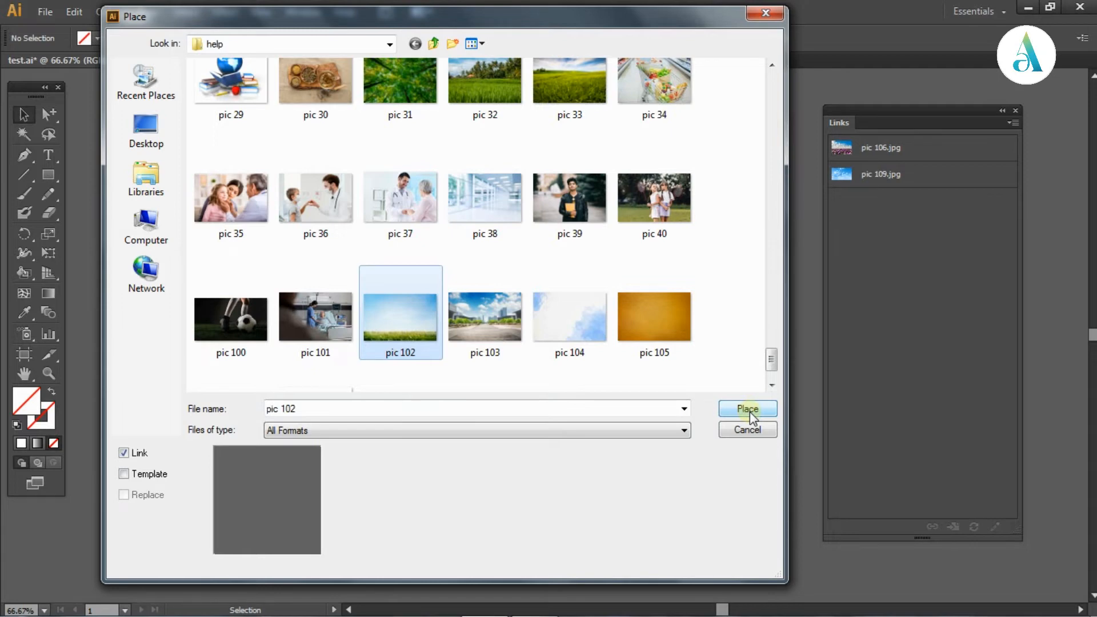
click(122, 453)
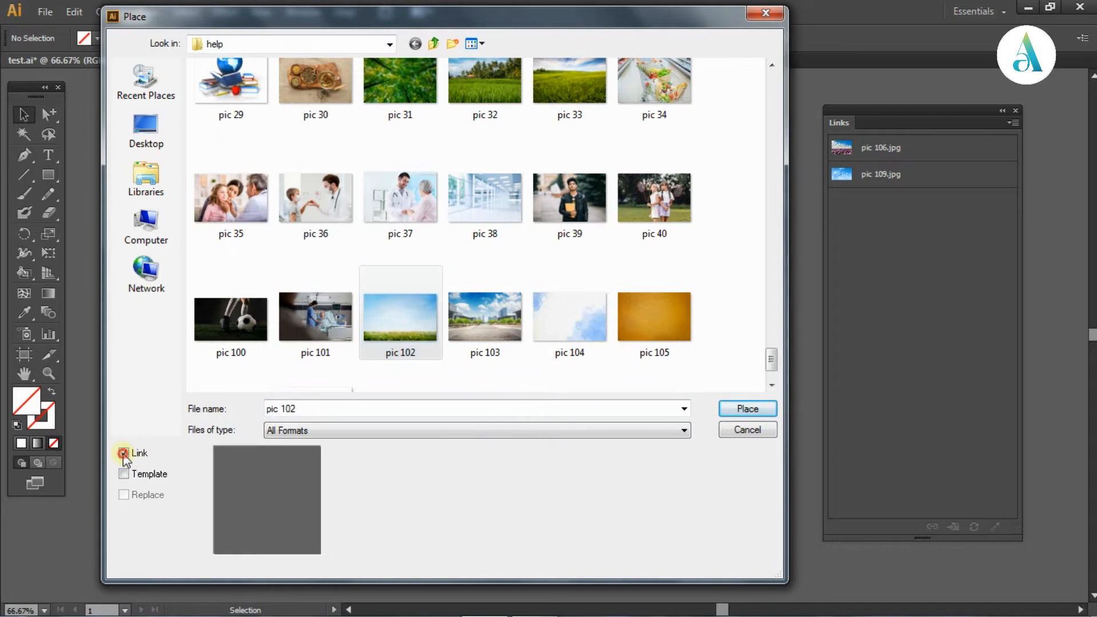
click(389, 338)
click(745, 410)
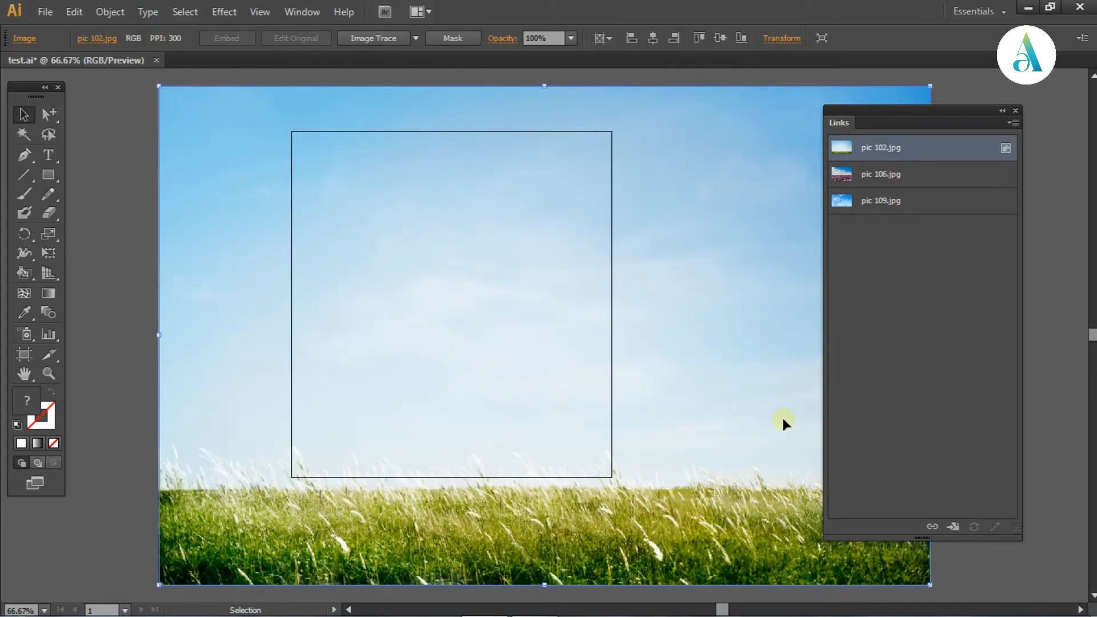
Scale the placed grass field picture down to roughly the cover's width and position it above the artboard
key(ctrl+minus)
drag(735, 386, 463, 376)
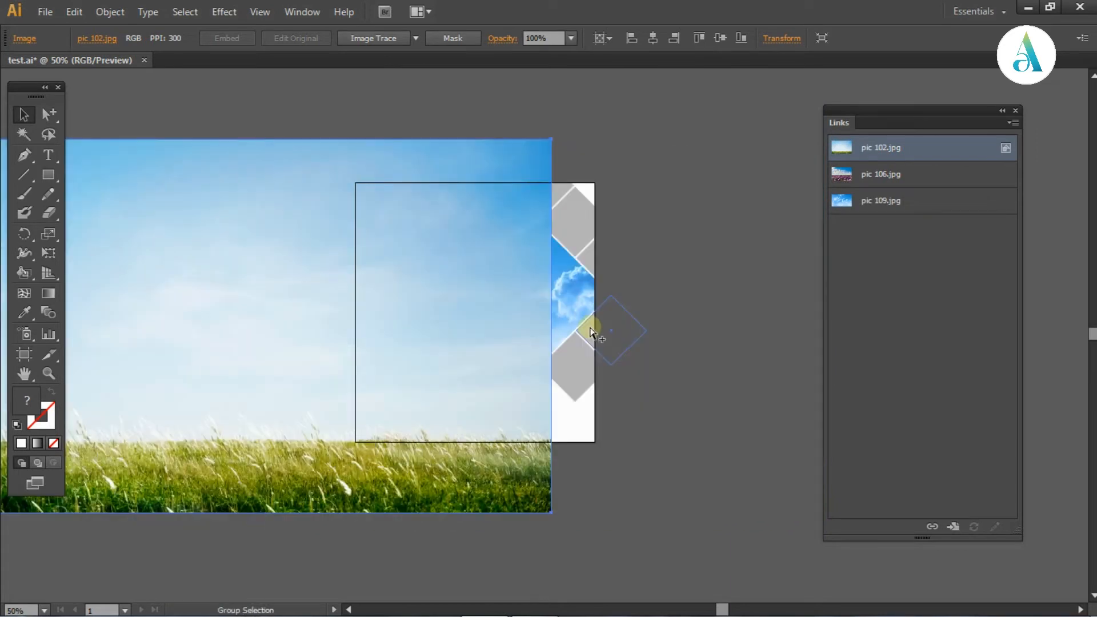
key(ctrl+minus)
click(563, 487)
click(448, 413)
drag(546, 459, 342, 342)
click(350, 369)
drag(303, 272, 573, 156)
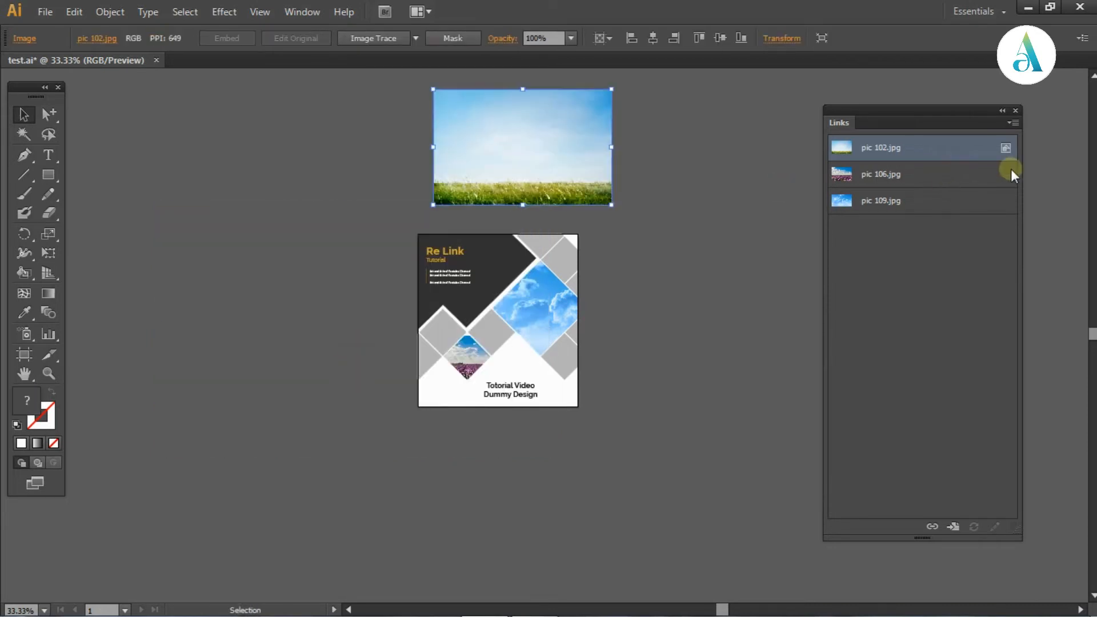
click(680, 227)
click(571, 148)
click(711, 227)
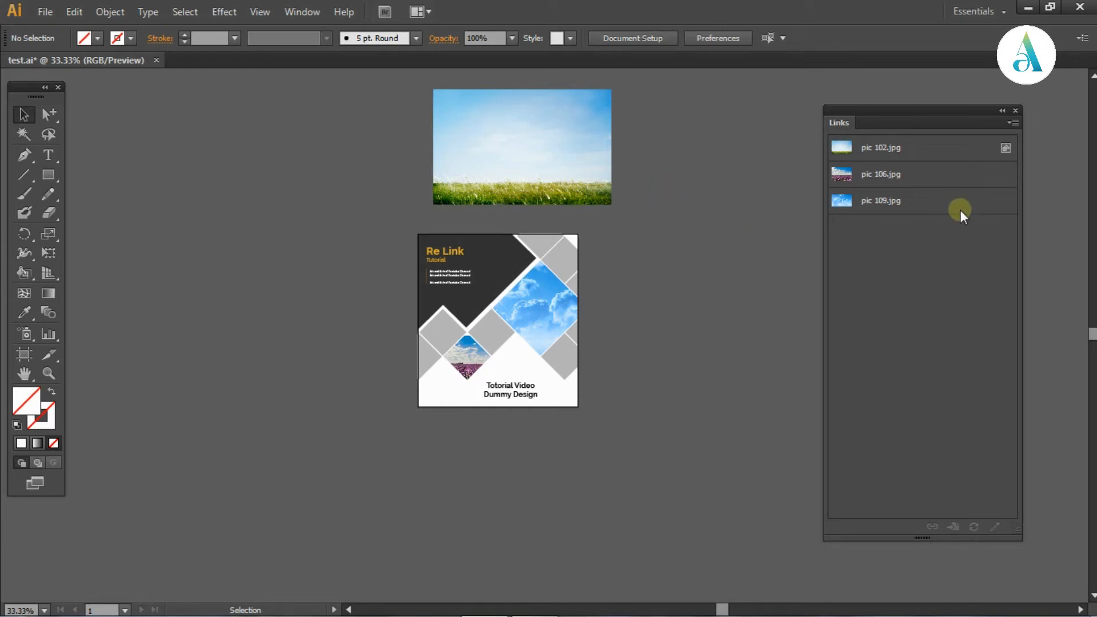
click(575, 133)
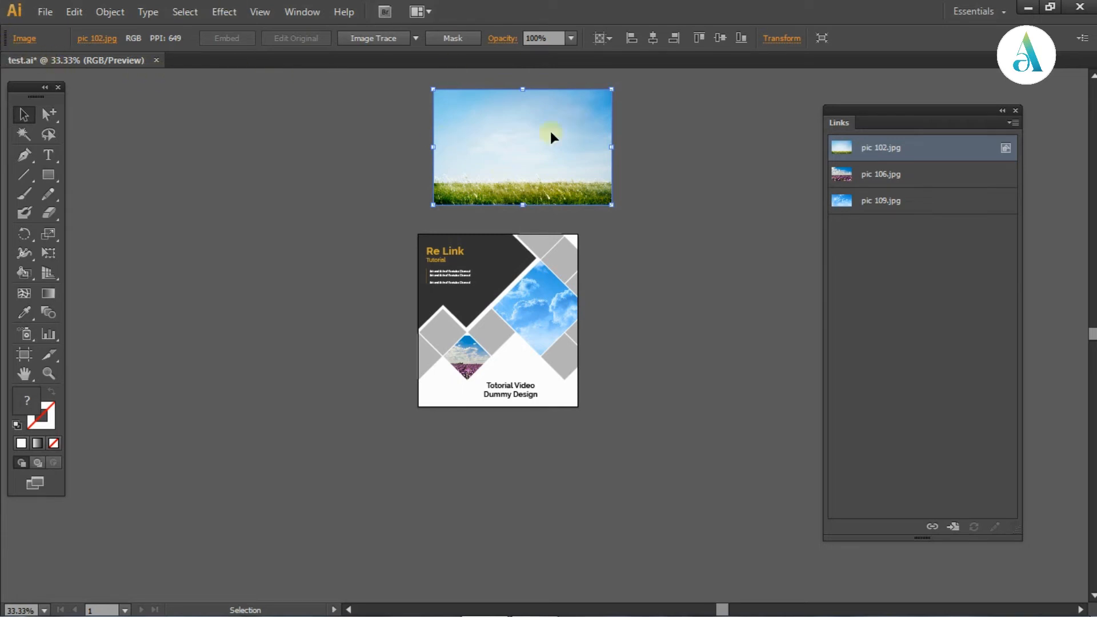
Open pic 17 from the help folder as its own document
click(45, 11)
click(143, 72)
scroll(771, 139, down, 15)
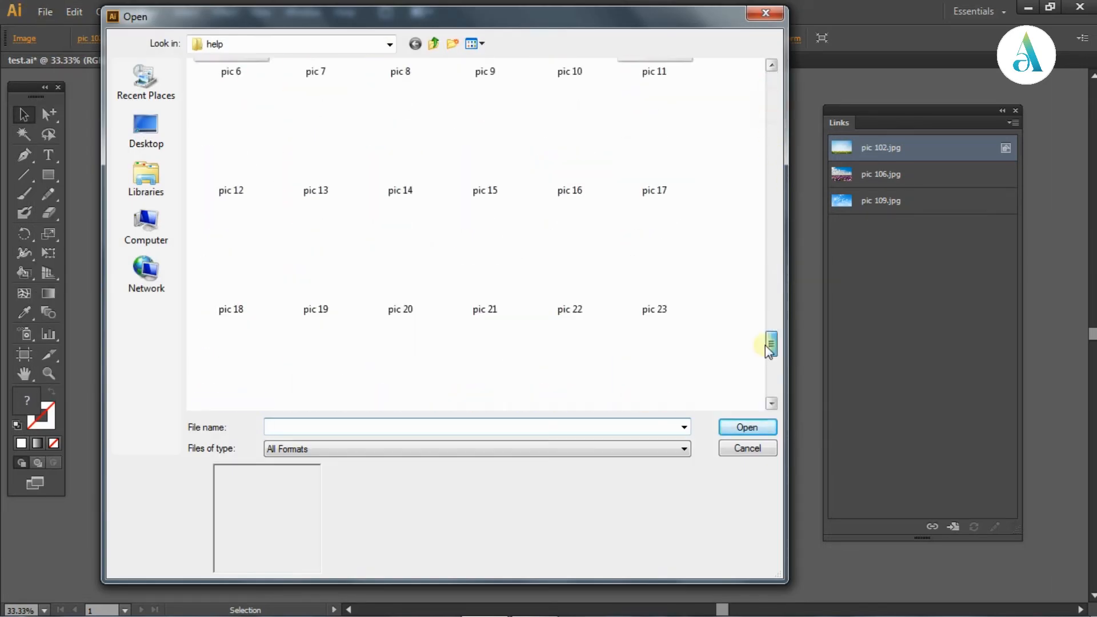
click(657, 308)
click(747, 427)
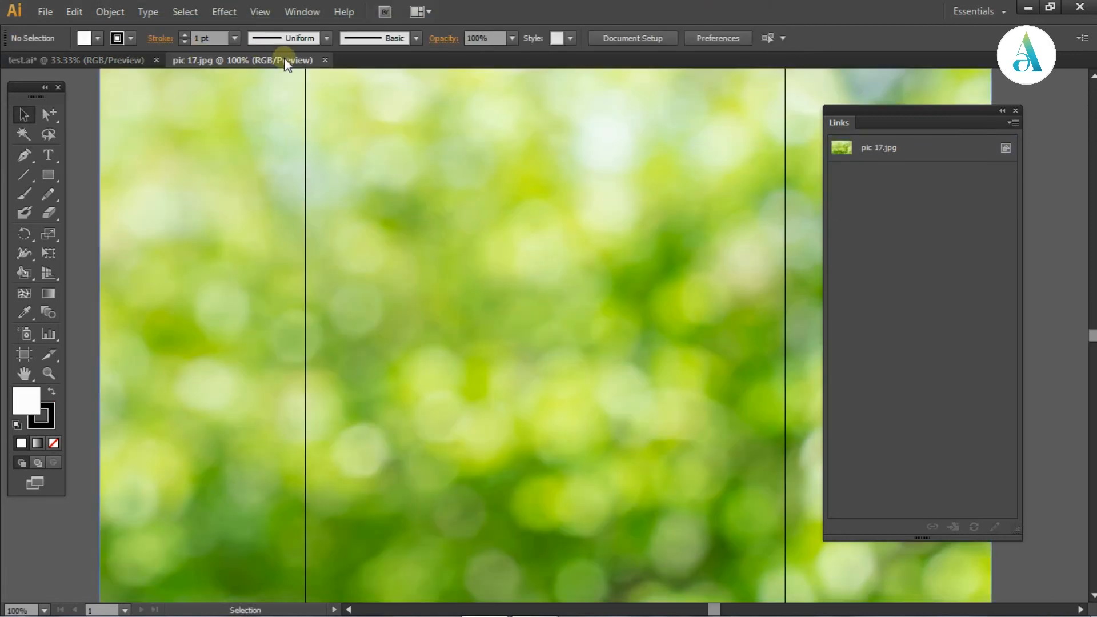
key(ctrl+minus)
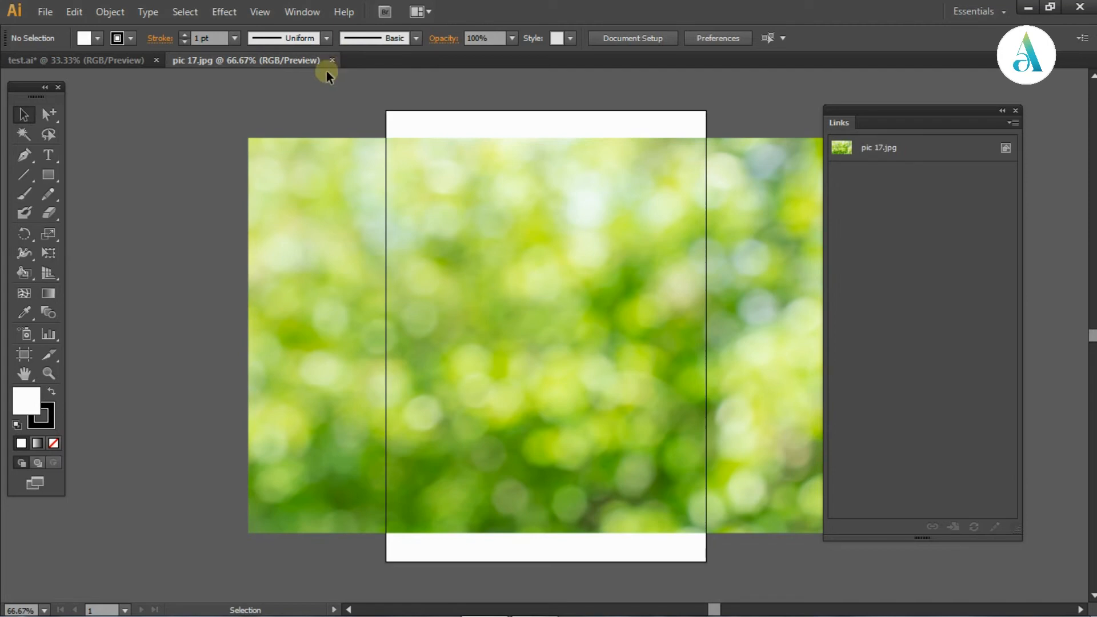
Return to the test.ai document and select the linked sky picture in the large diamond to inspect its Links entry
key(ctrl+Tab)
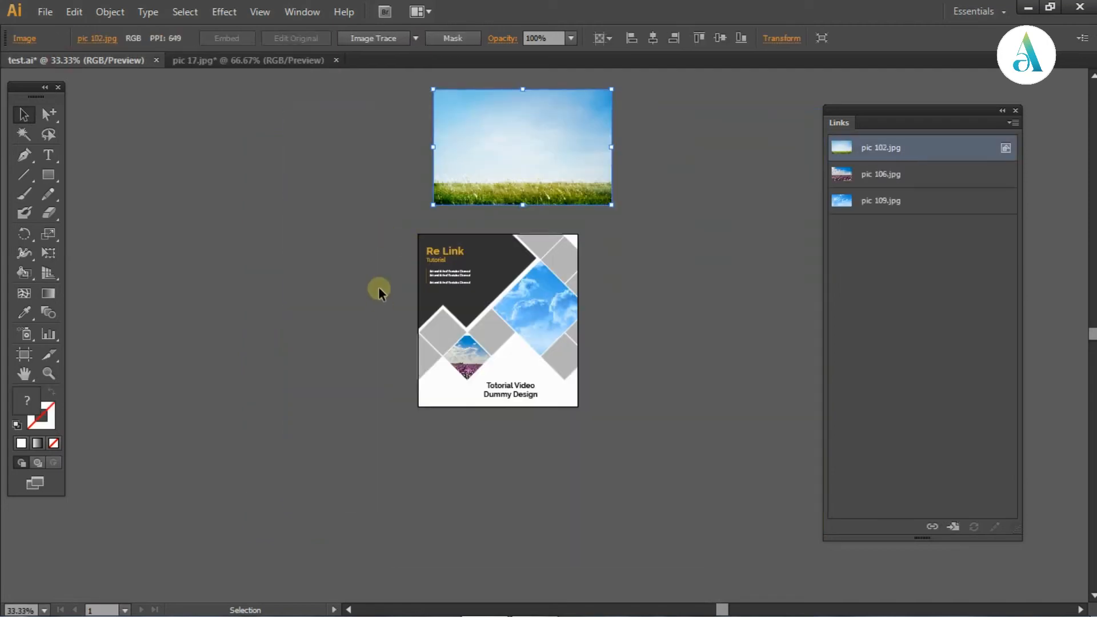
key(ctrl+plus)
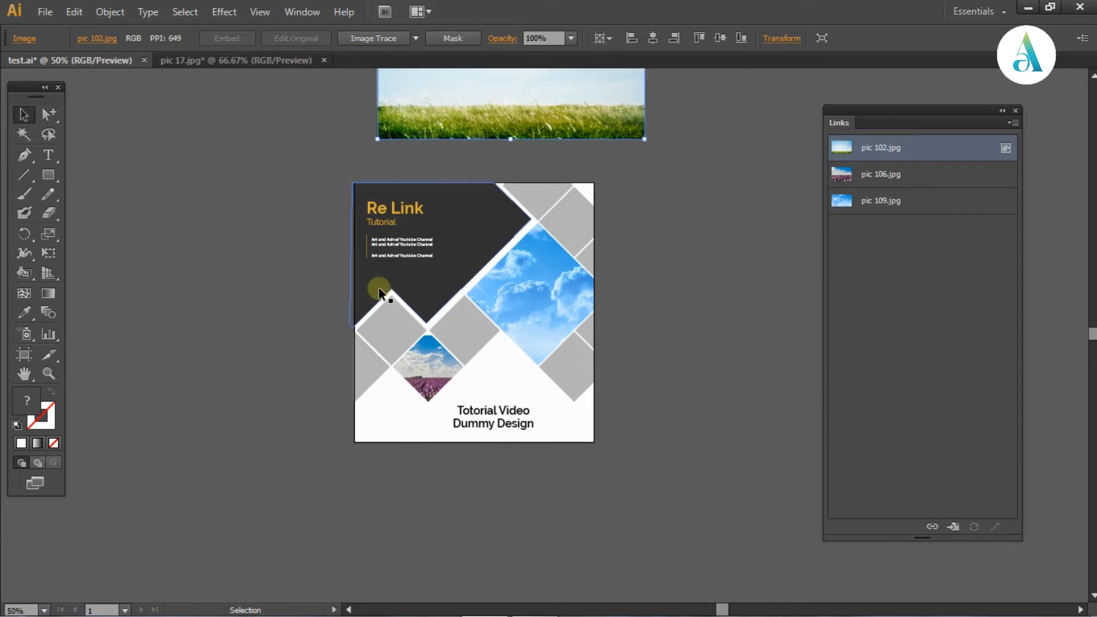
drag(684, 255, 715, 340)
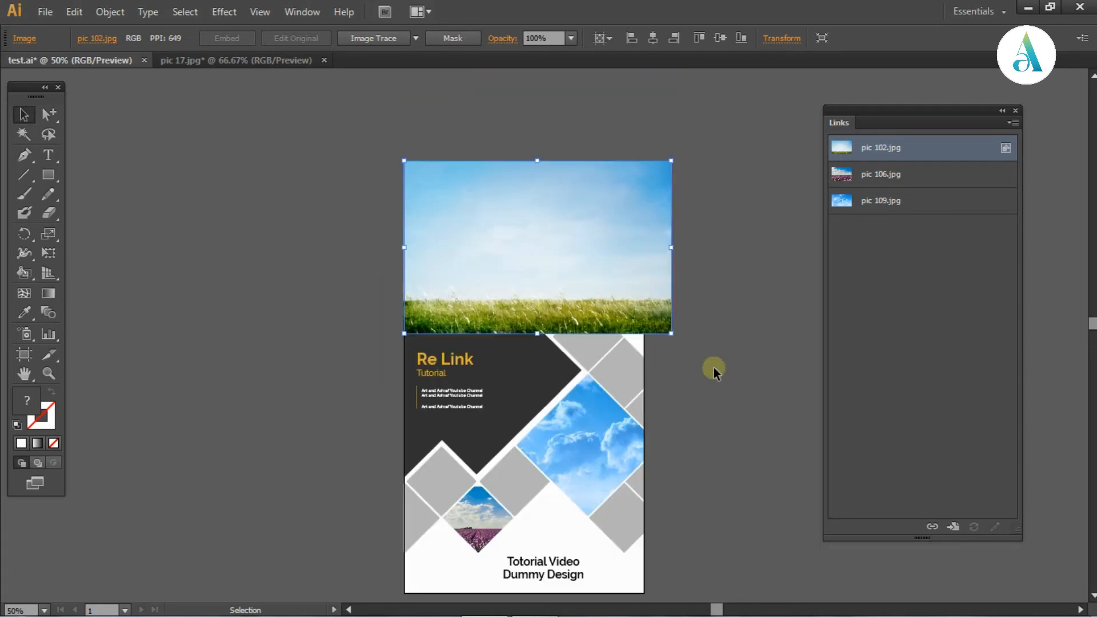
key(a)
click(714, 367)
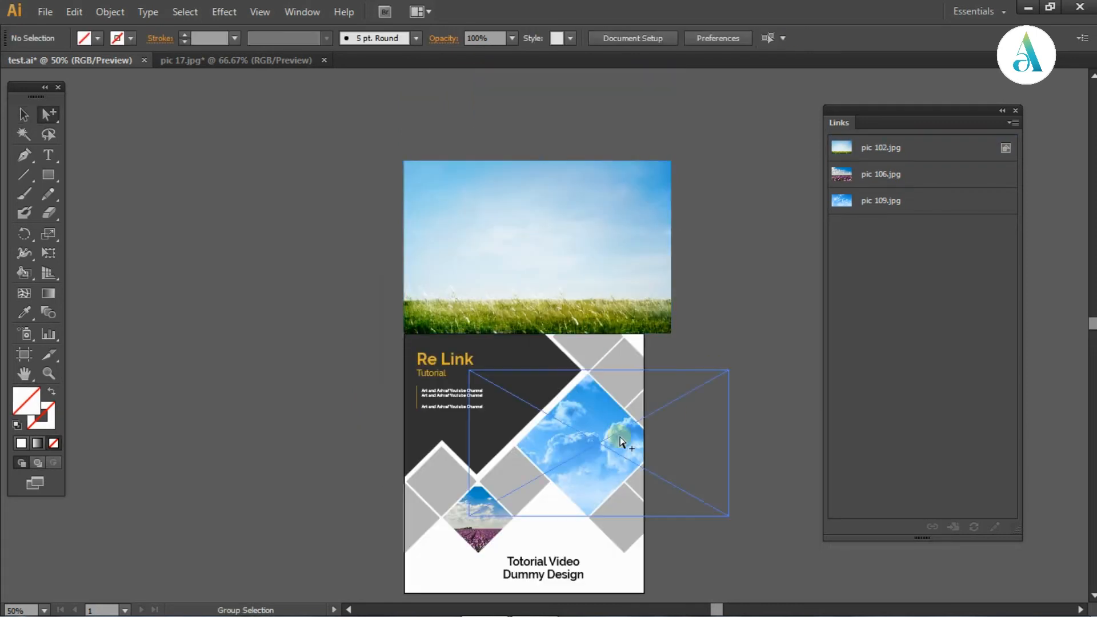
click(622, 436)
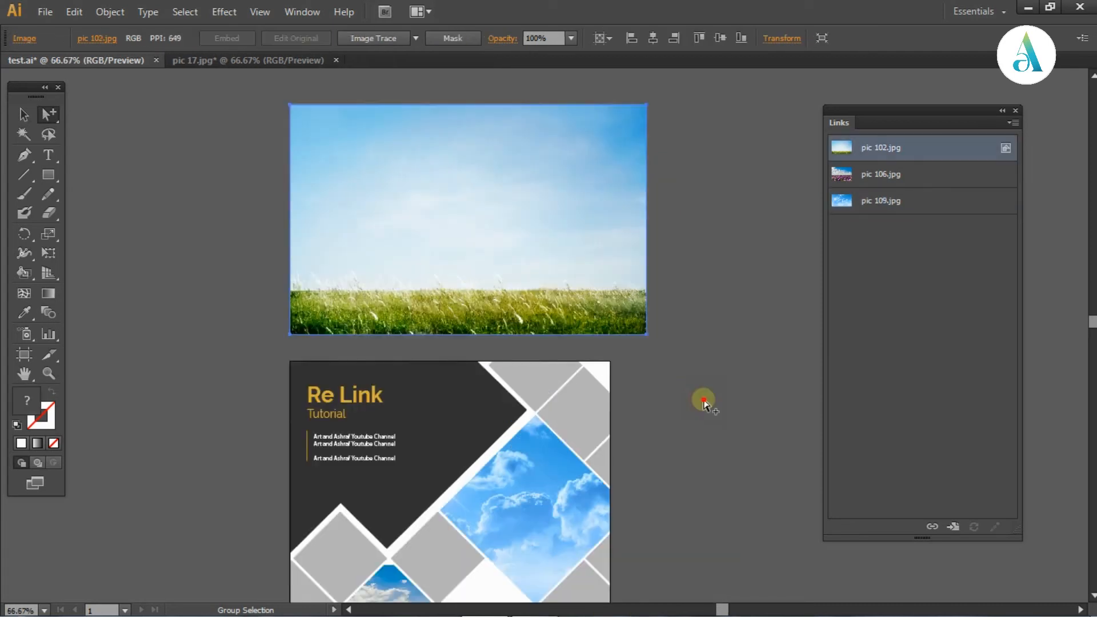
click(703, 399)
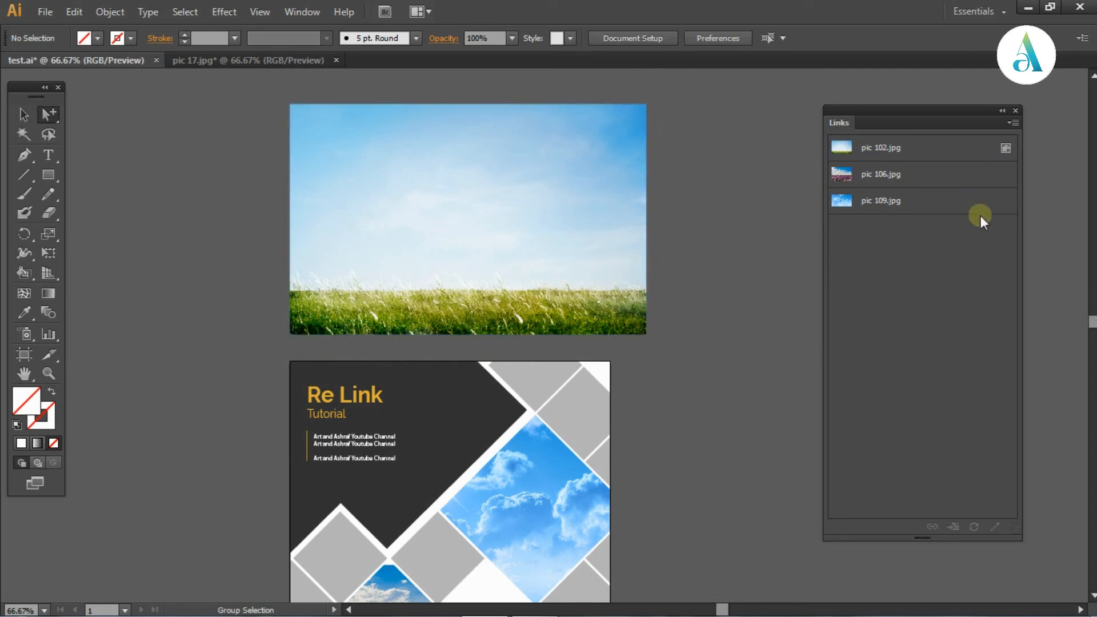
Move the embedded grass field picture slightly farther from the cover and leave it selected
key(ctrl+minus)
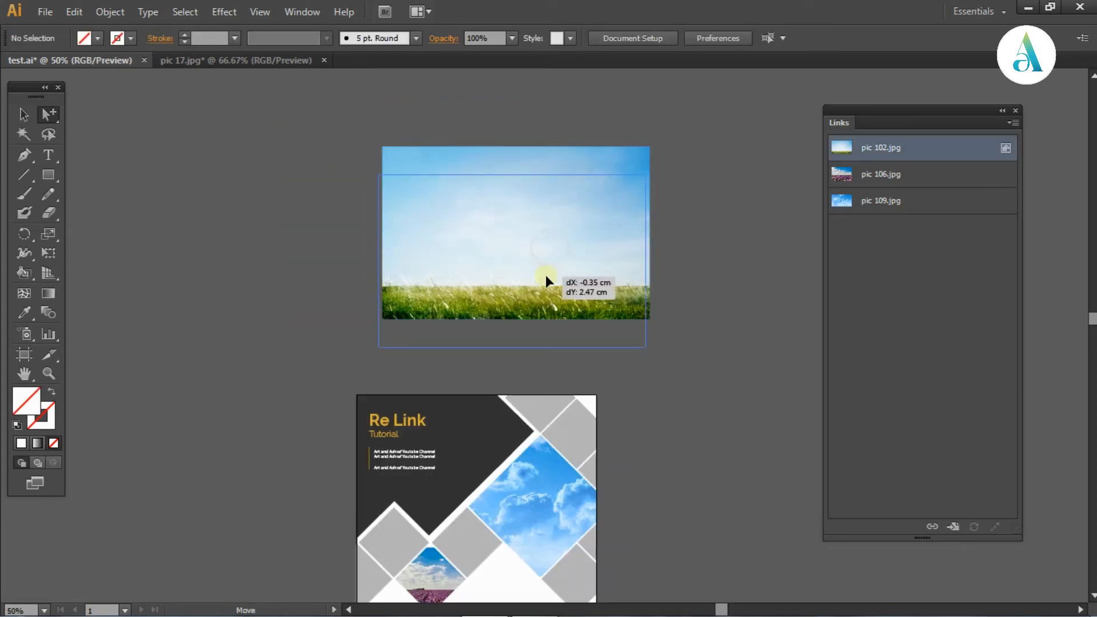
drag(546, 276, 547, 277)
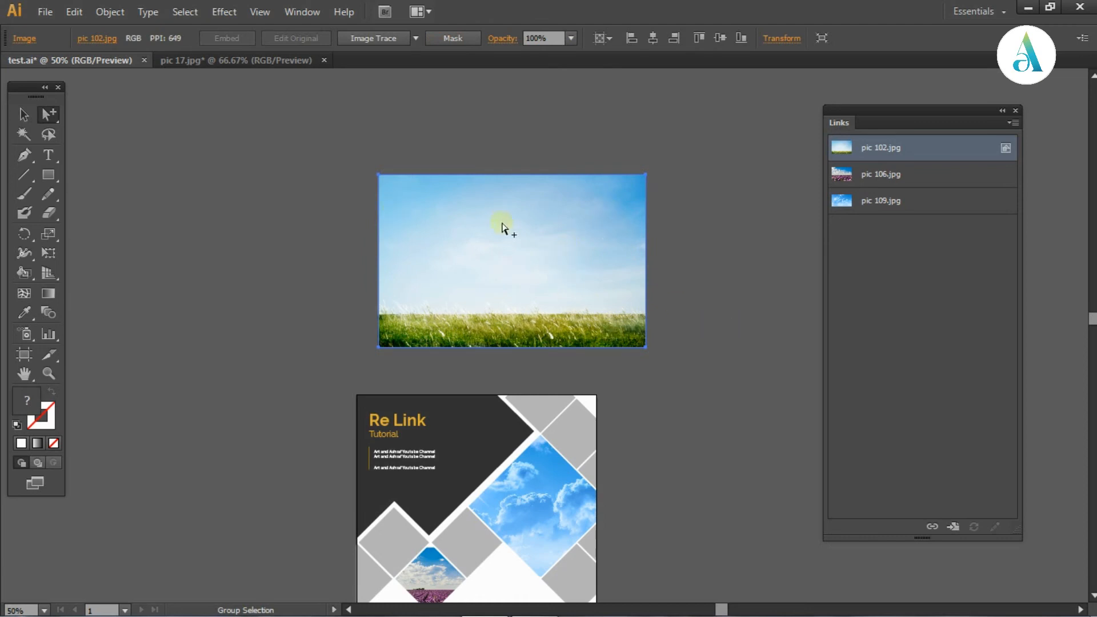
click(737, 300)
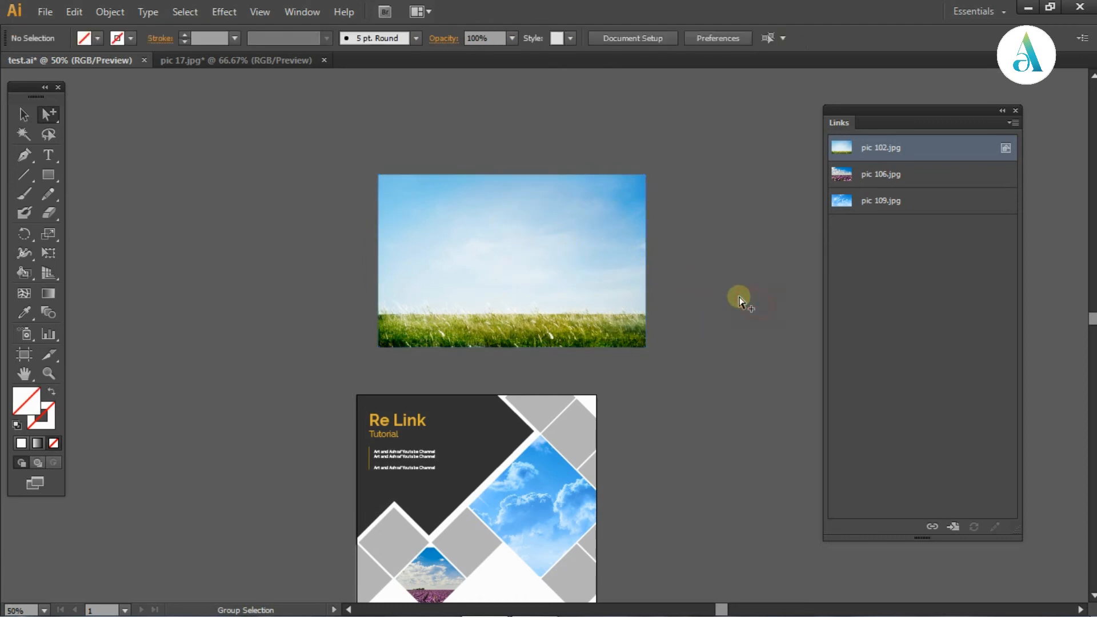
click(615, 269)
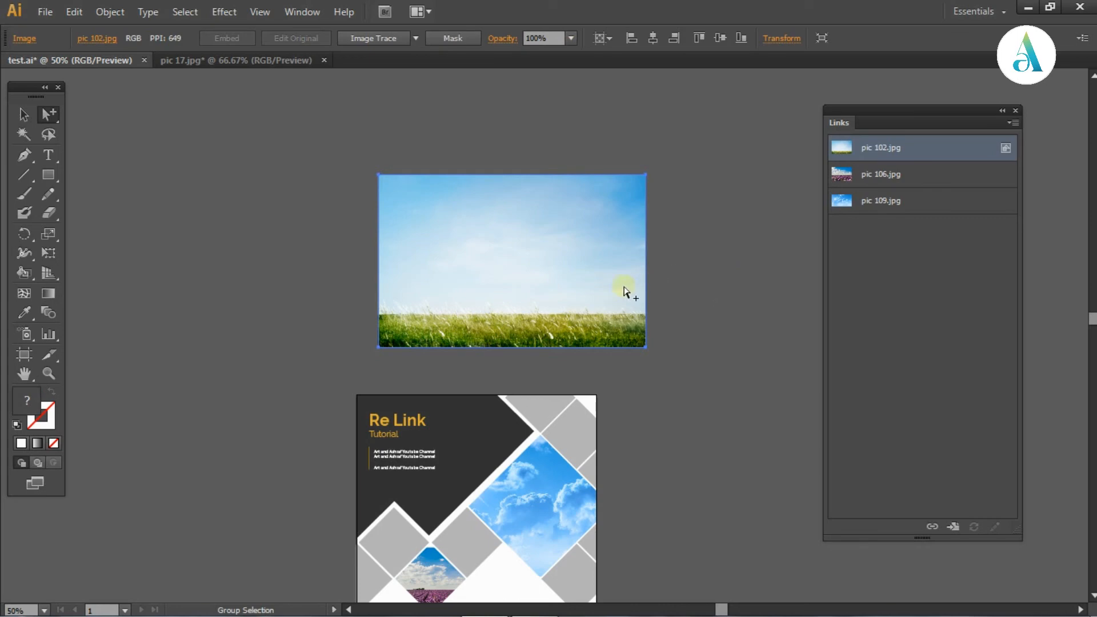
Replace the selected grass field picture with pic 103 from the help folder, using Place with Replace enabled and Link off
click(47, 12)
click(113, 273)
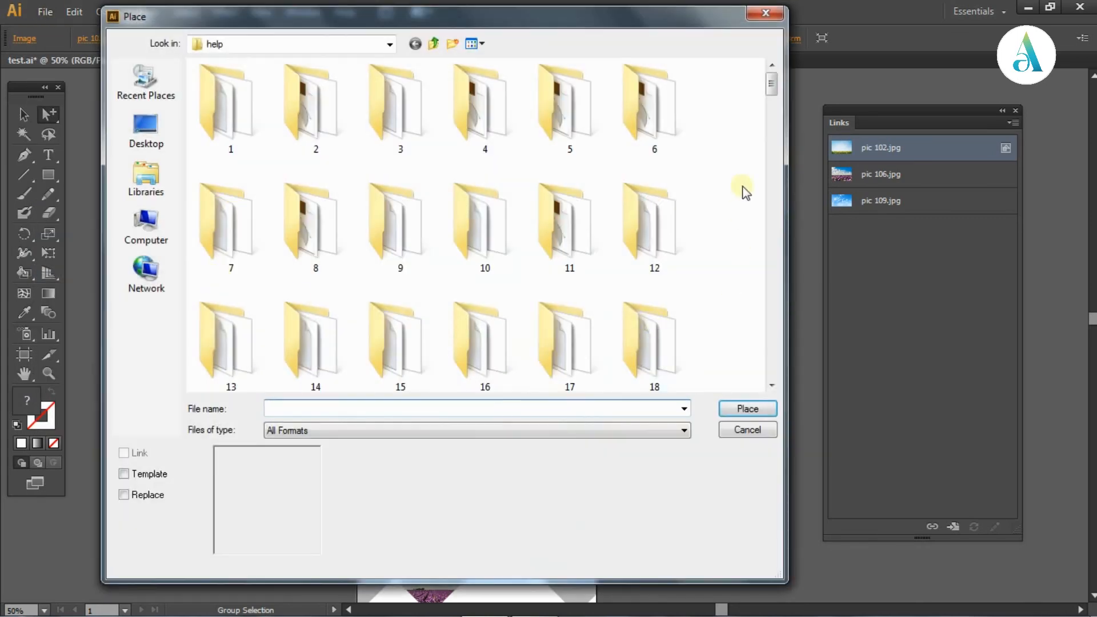
drag(772, 86, 759, 378)
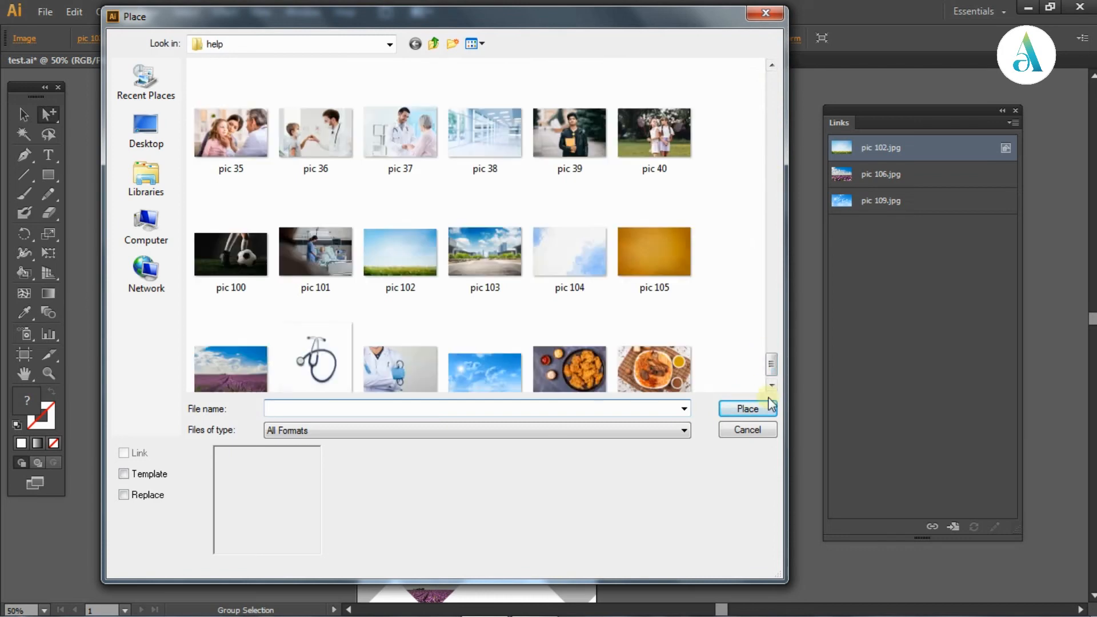
click(566, 268)
click(495, 269)
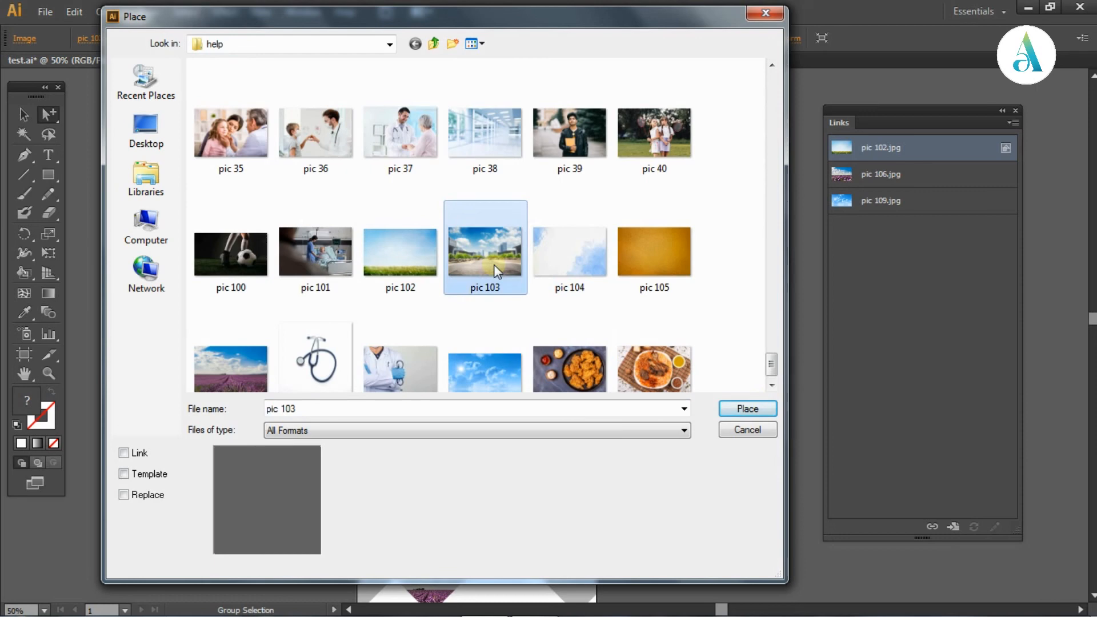
click(123, 495)
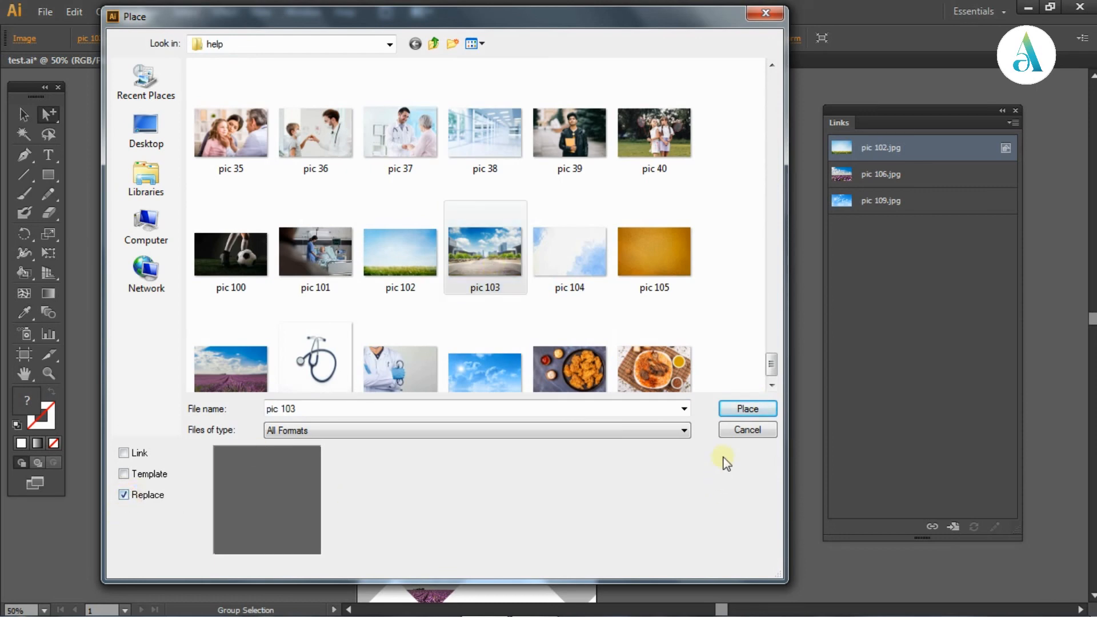
click(747, 409)
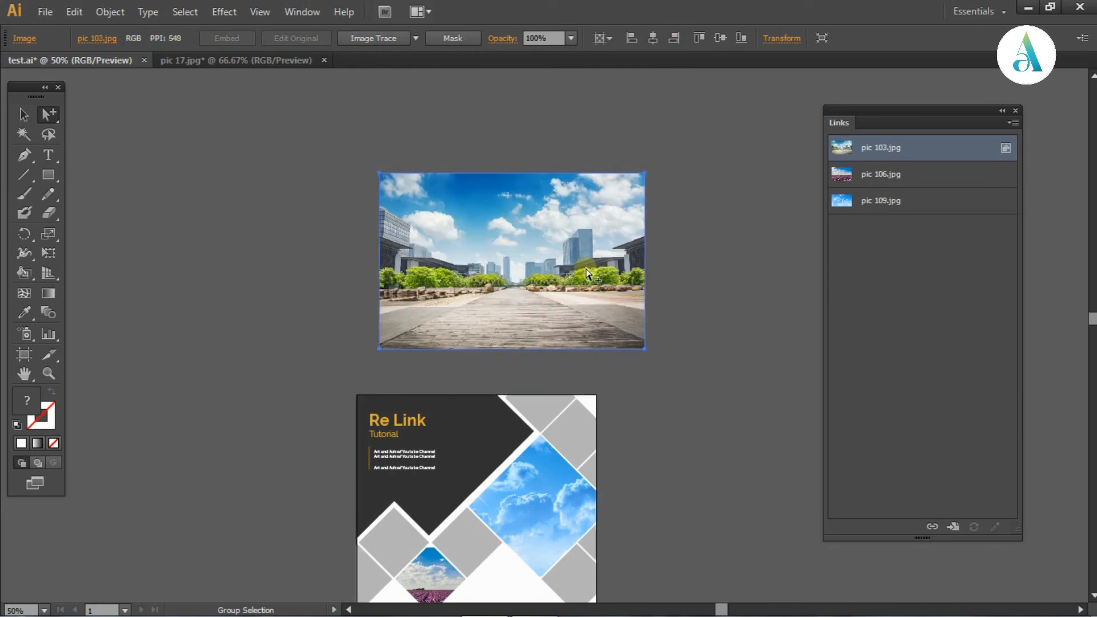
Select the linked sky picture in the cover and compare its Links entry with the embedded city picture's entry
click(681, 285)
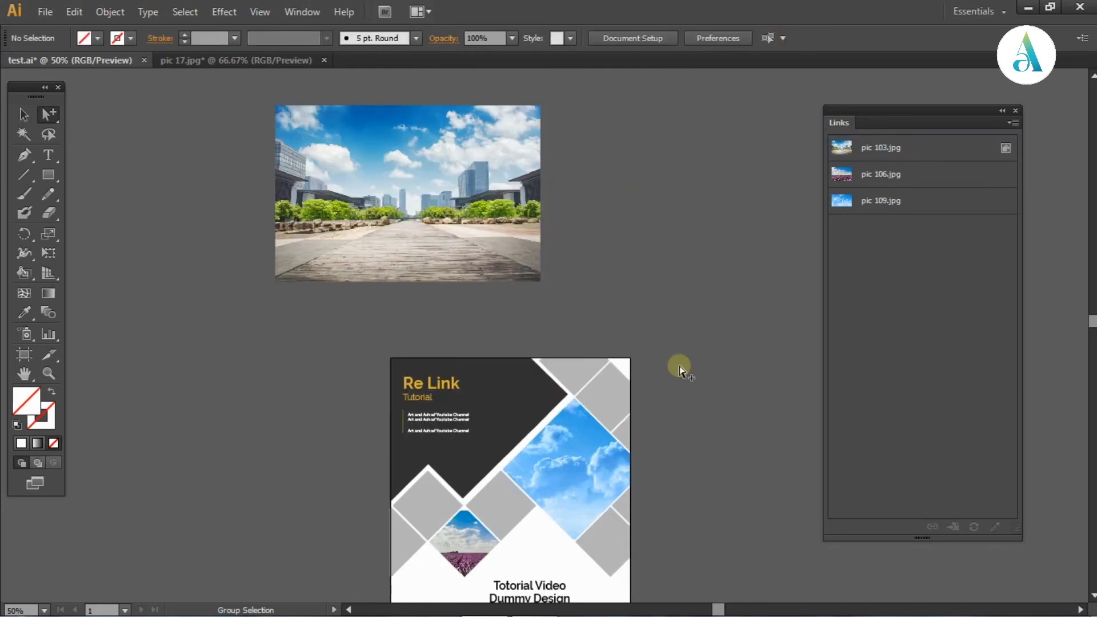
scroll(695, 448, down, 3)
click(705, 427)
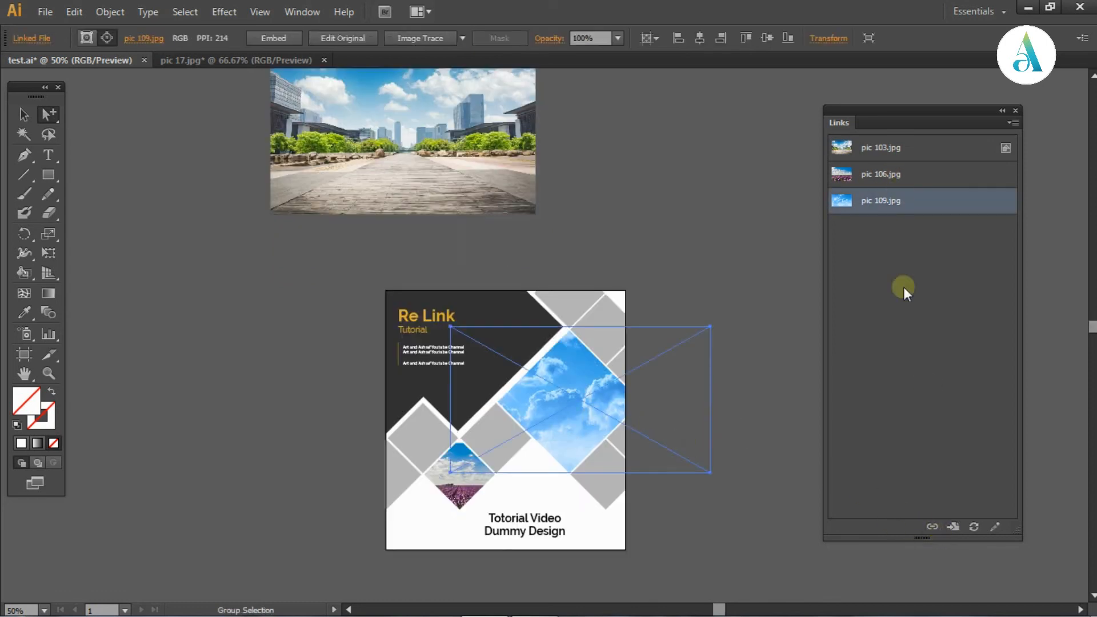
click(627, 152)
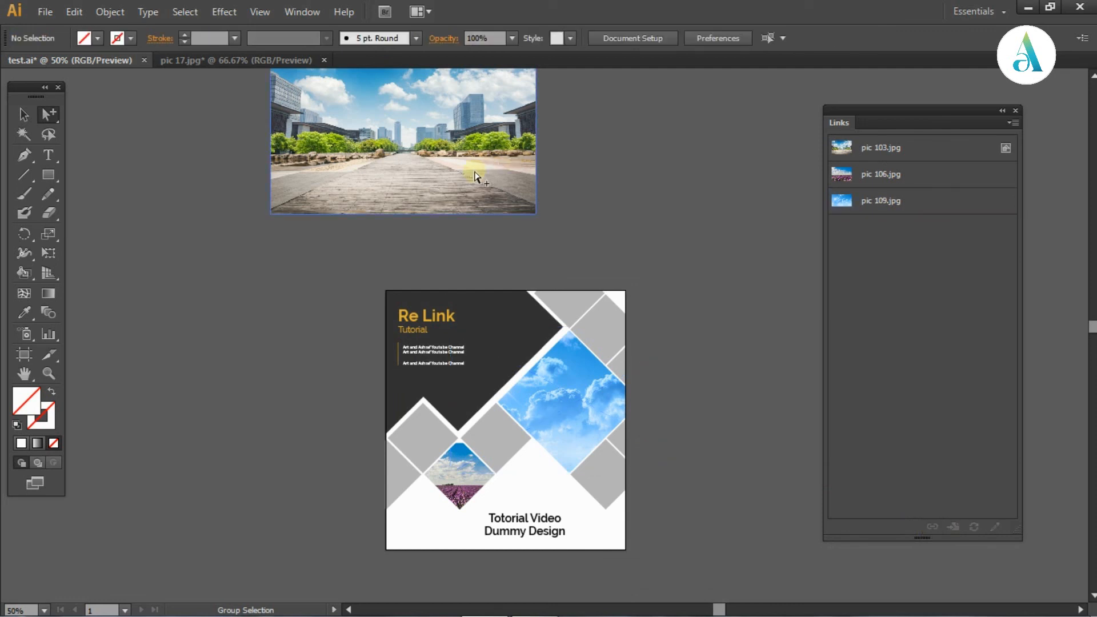